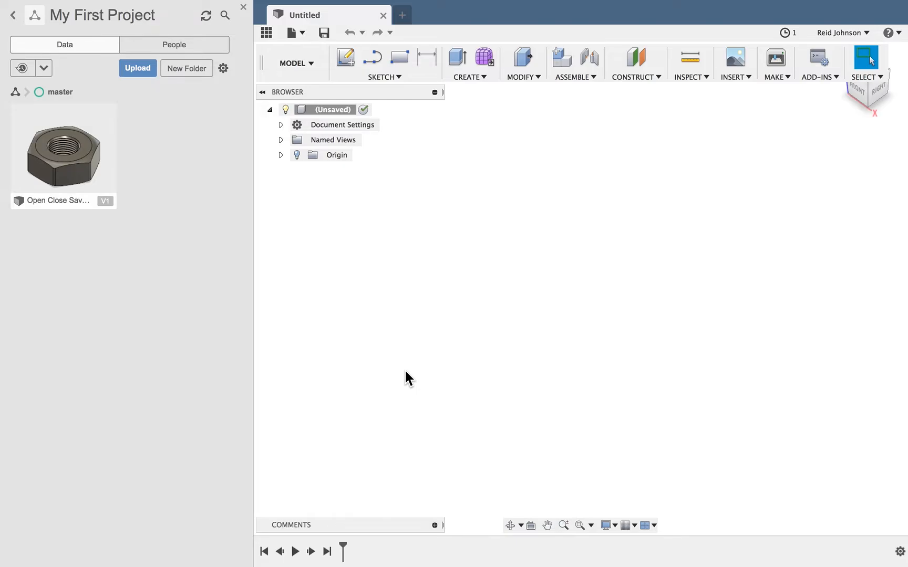
Show the data panel and go from My First Project back to the list of all projects and samples
left_click(267, 33)
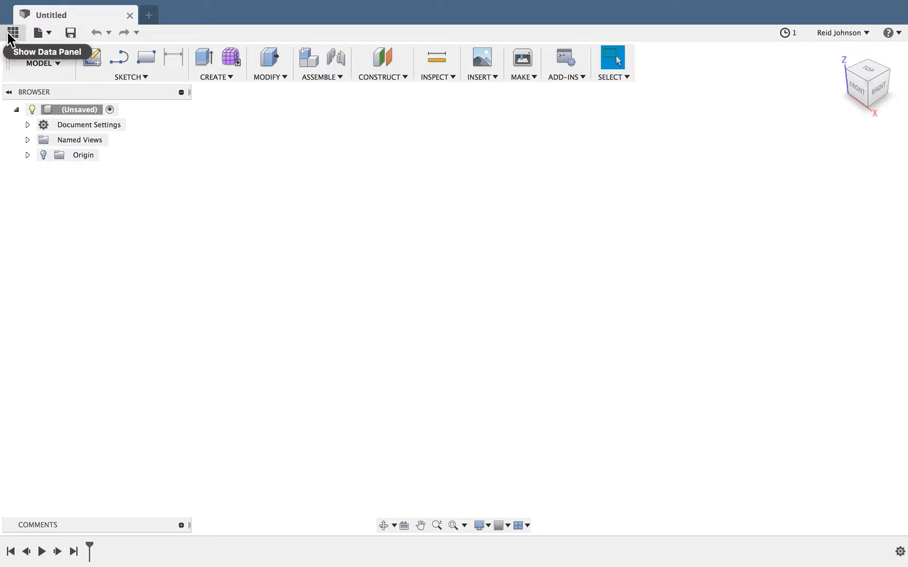
left_click(9, 35)
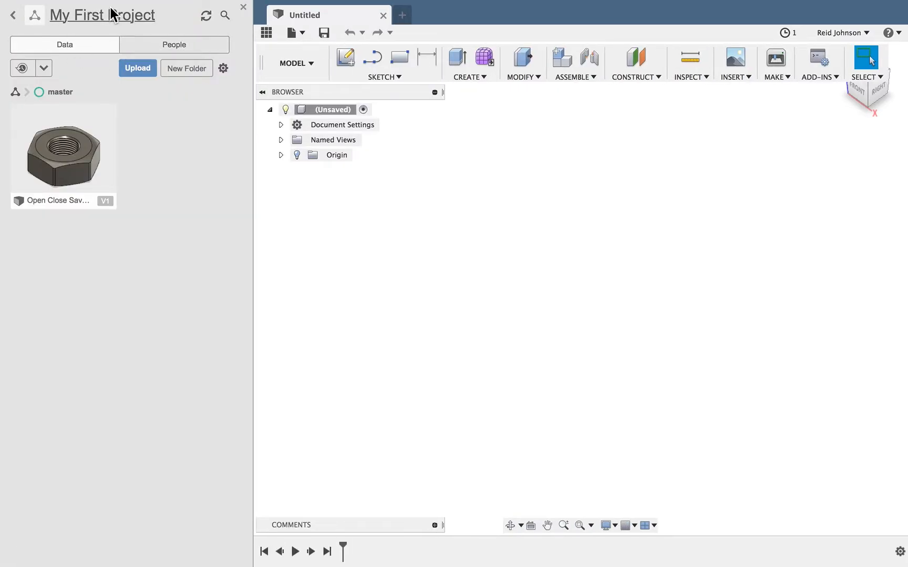
left_click(12, 21)
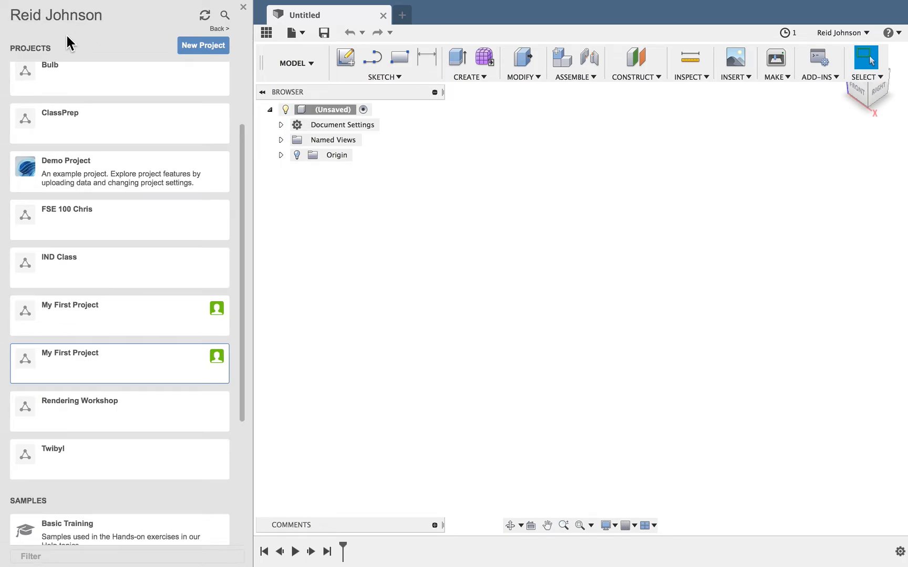
scroll(61, 141, "down", 4)
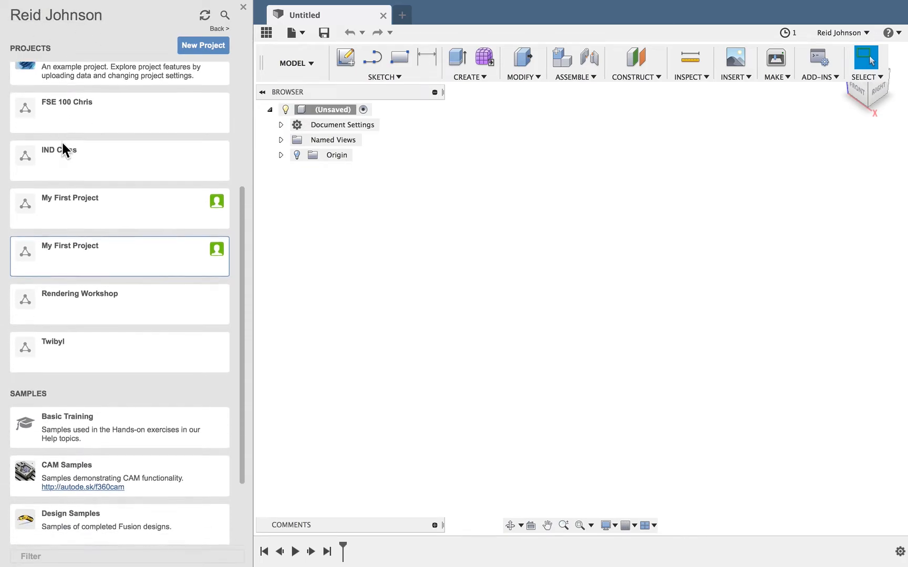
scroll(62, 141, "down", 4)
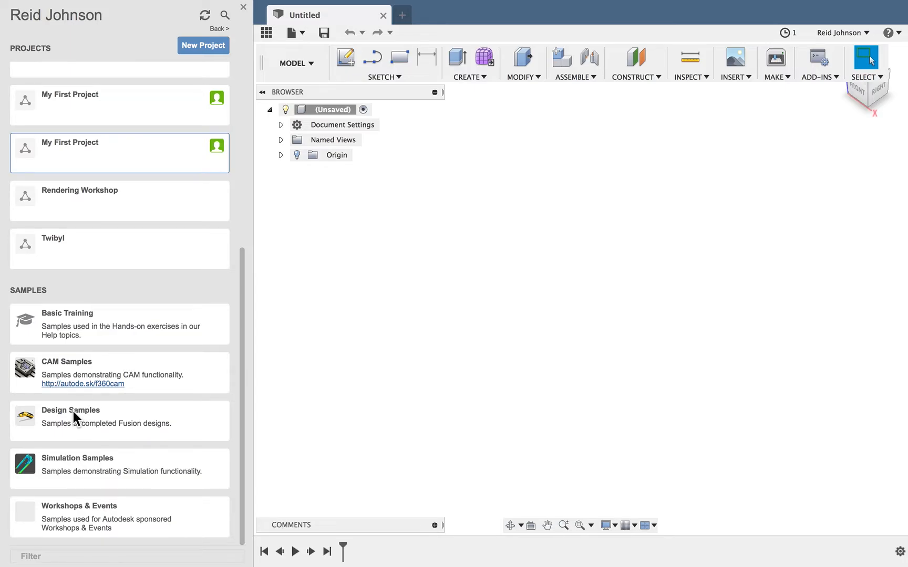
Open the Utility Knife design from the Design Samples and hide the data panel
left_click(62, 139)
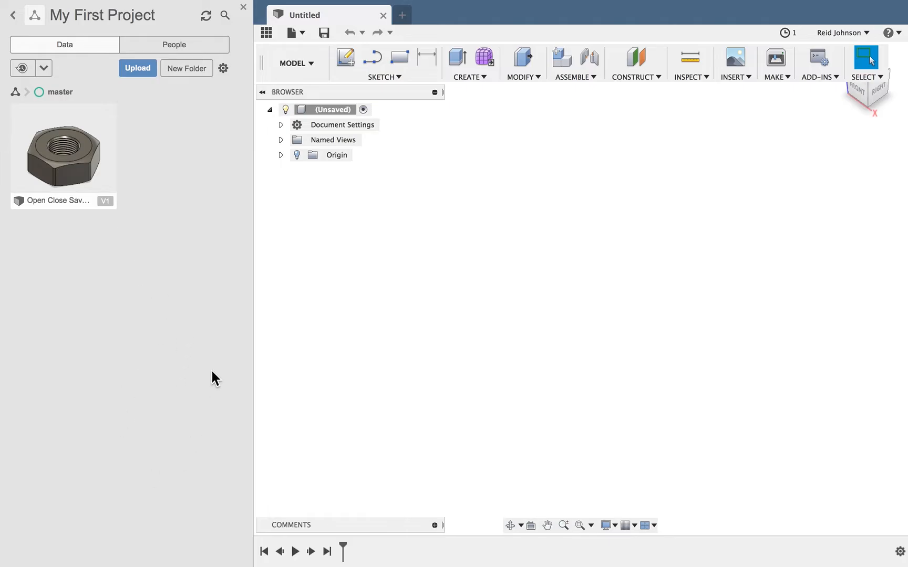
left_click(11, 18)
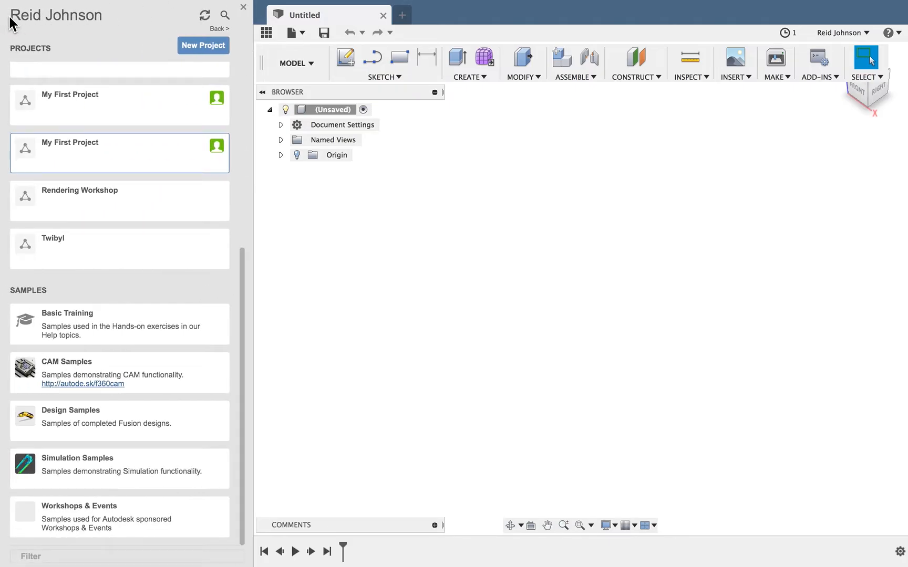
left_click(68, 417)
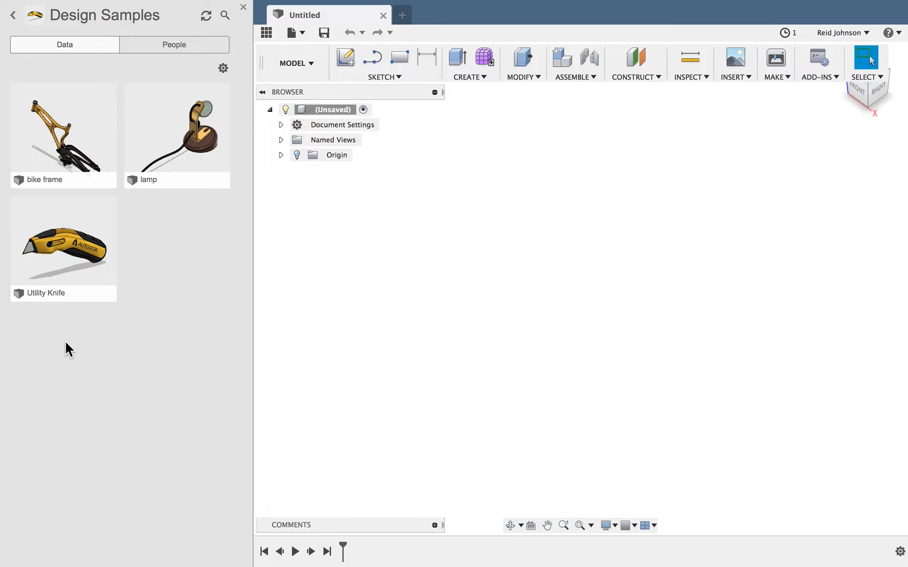
double_click(59, 250)
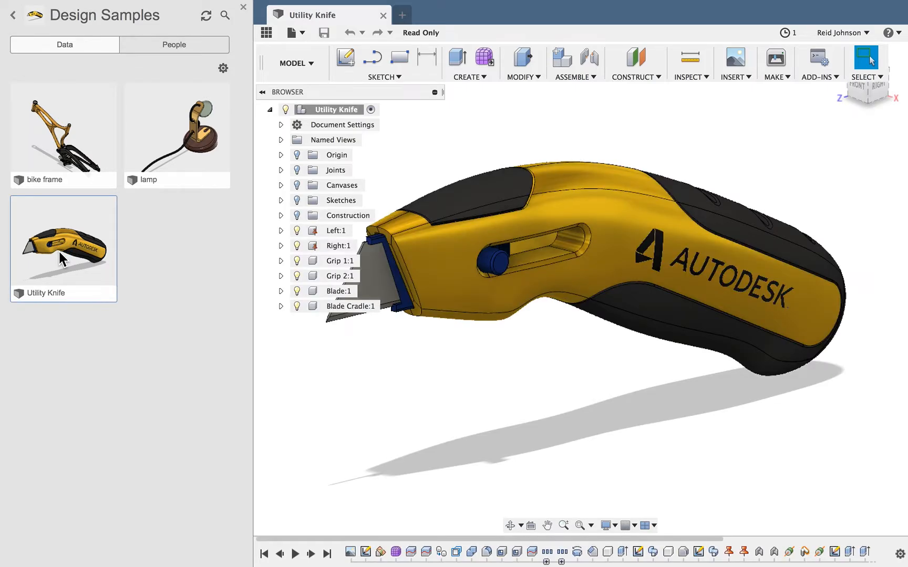
left_click(268, 33)
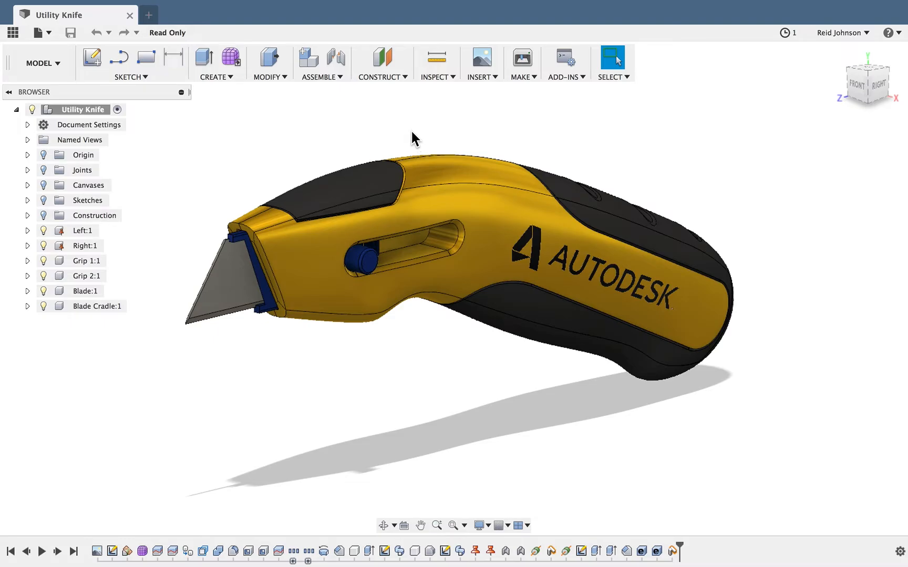
Save a copy of the Utility Knife in My First Project, appending a hyphen and the designer's full name to its name
left_click(49, 36)
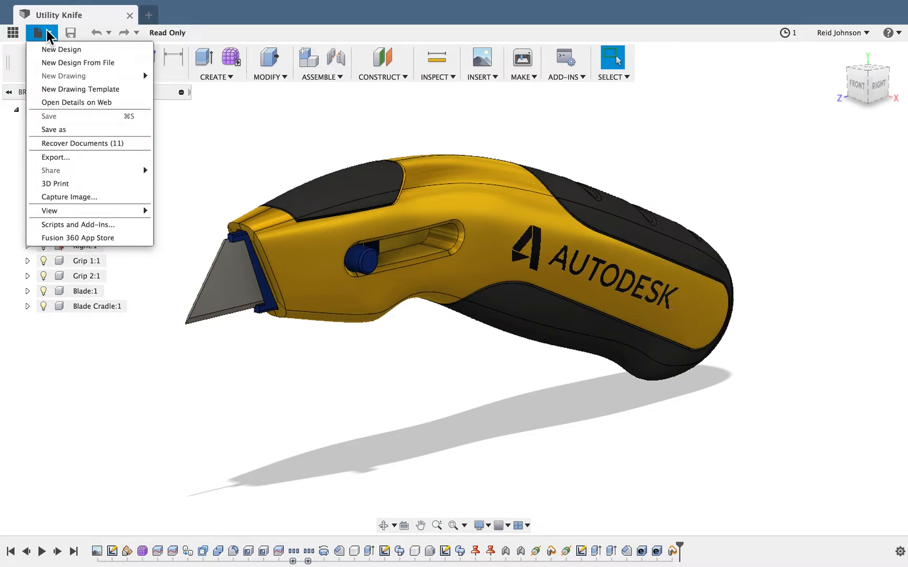
left_click(62, 131)
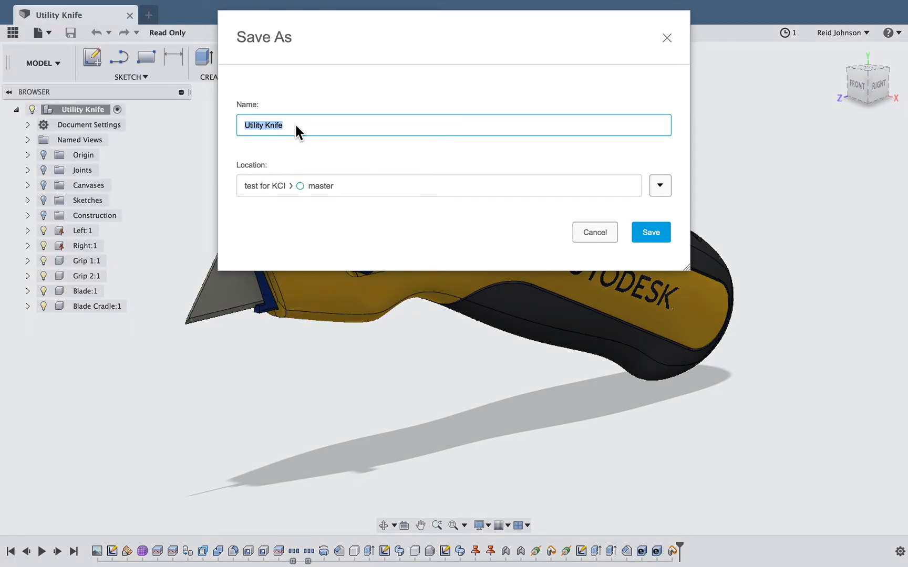
left_click(660, 185)
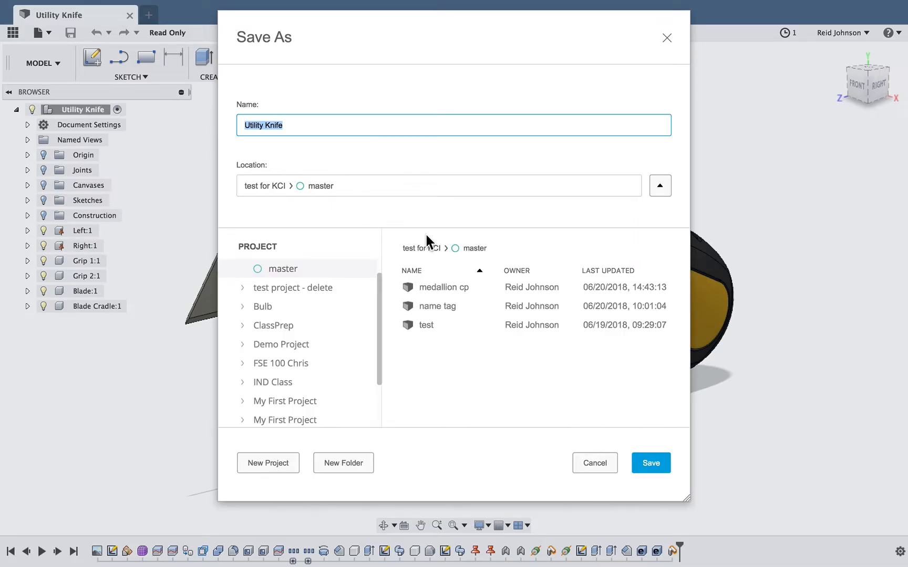
left_click(292, 415)
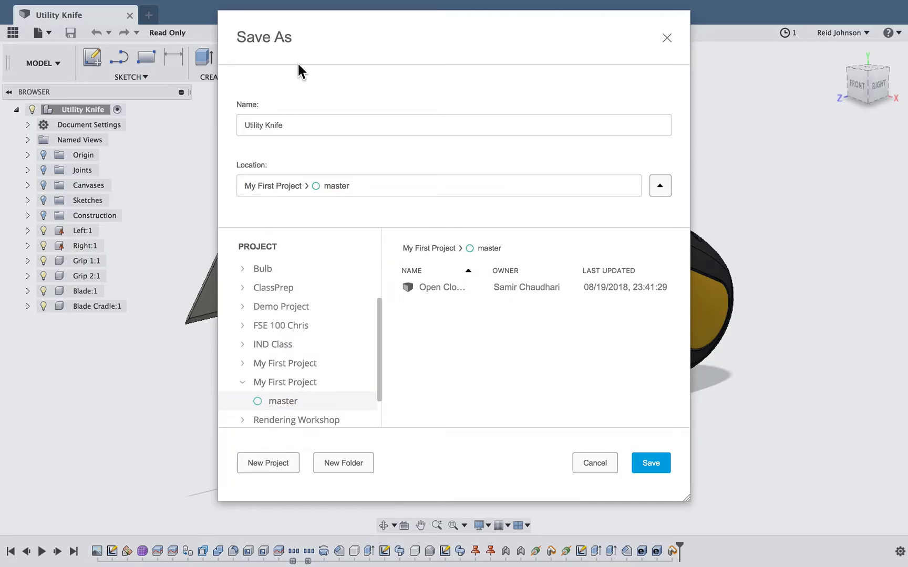
left_click(290, 127)
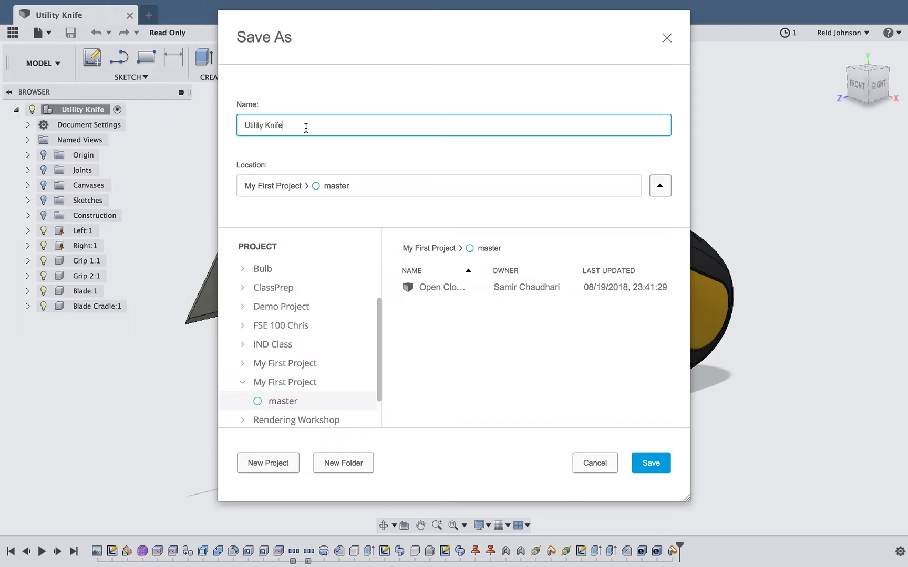
type("- Reid Johnson")
left_click(651, 463)
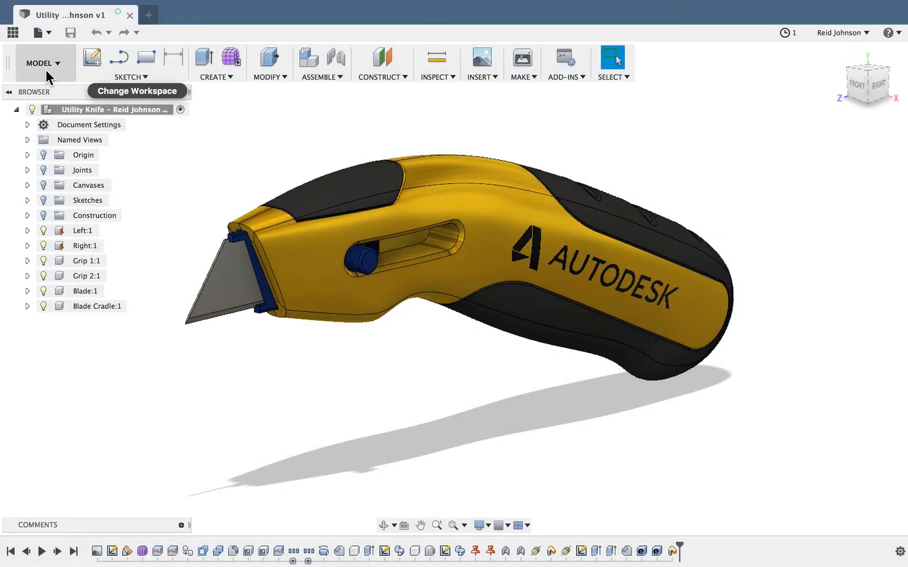
Switch to the Render workspace and open the Appearance settings in an undocked, enlarged window
left_click(49, 76)
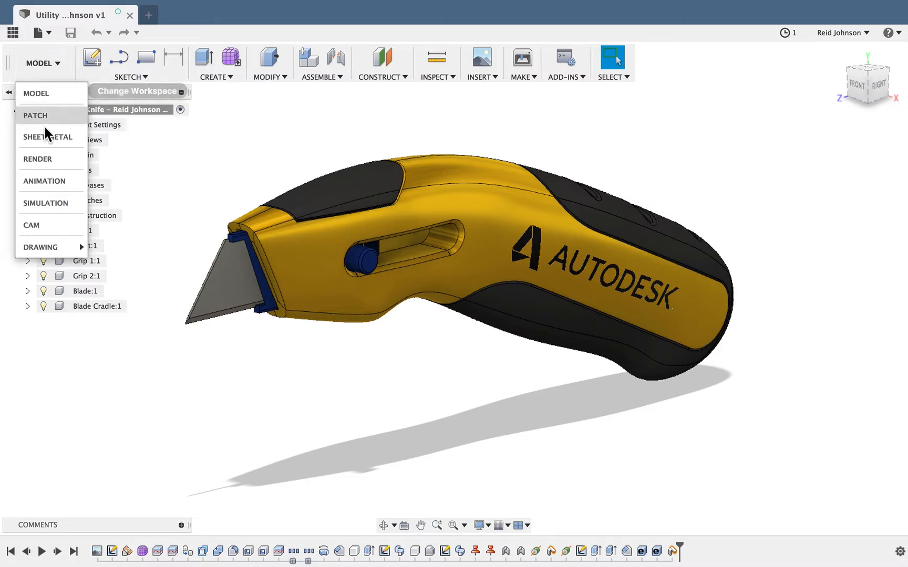
left_click(45, 158)
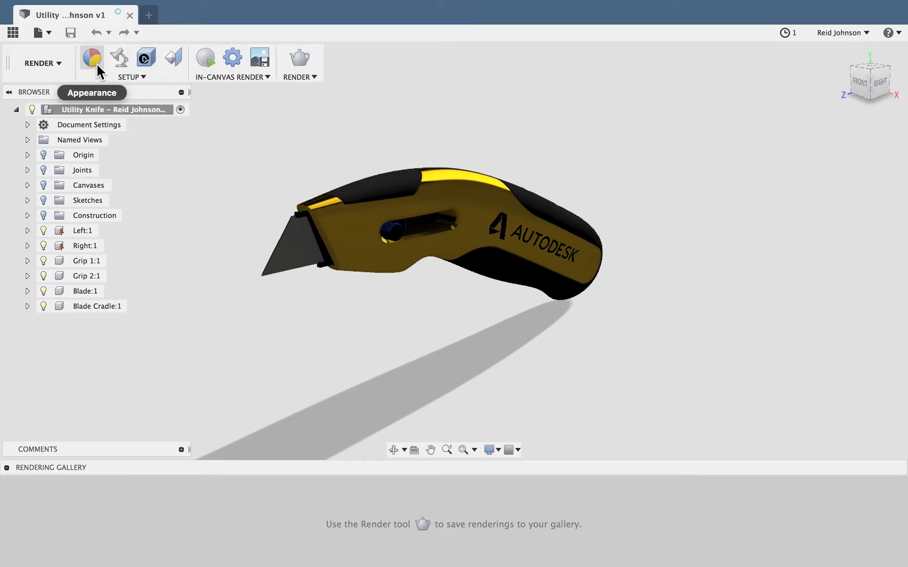
left_click(95, 63)
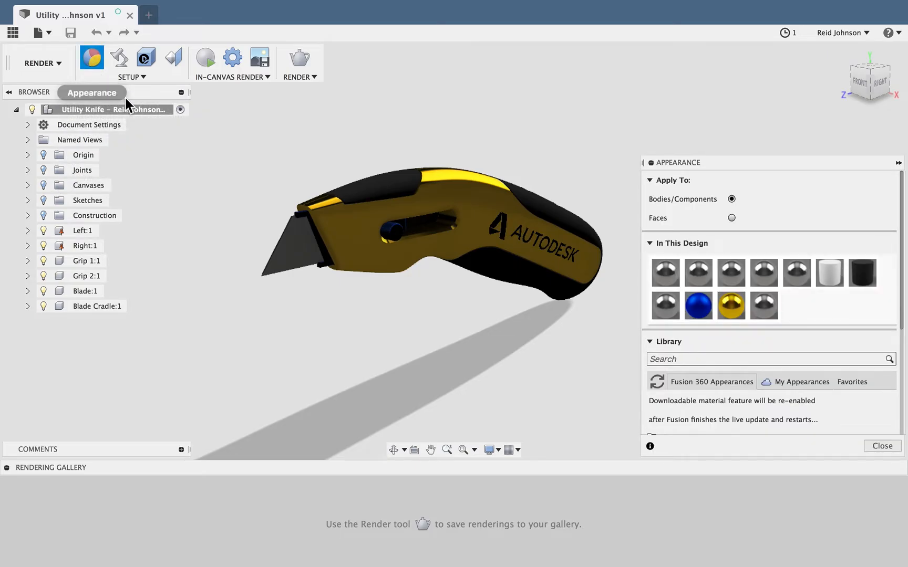
left_click_drag(695, 164, 905, 156)
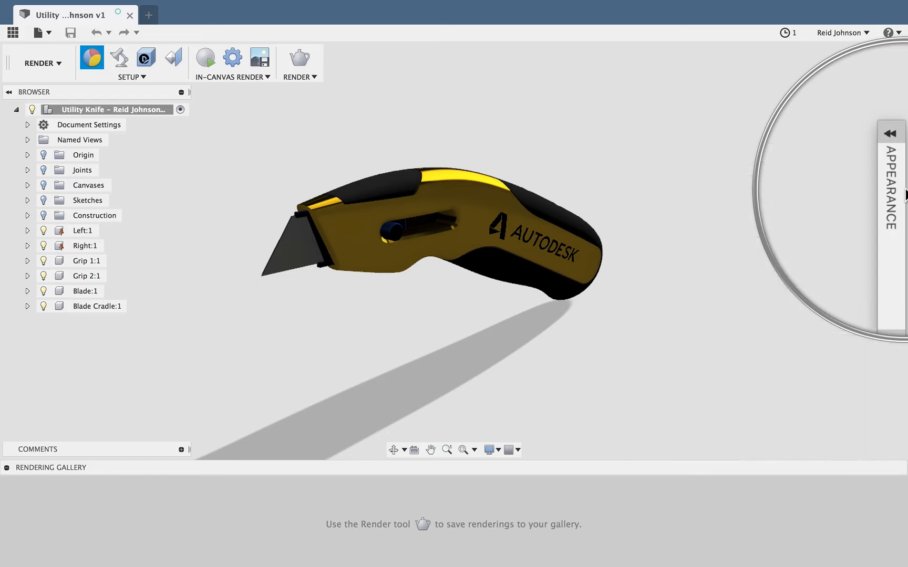
mouse_move(900, 167)
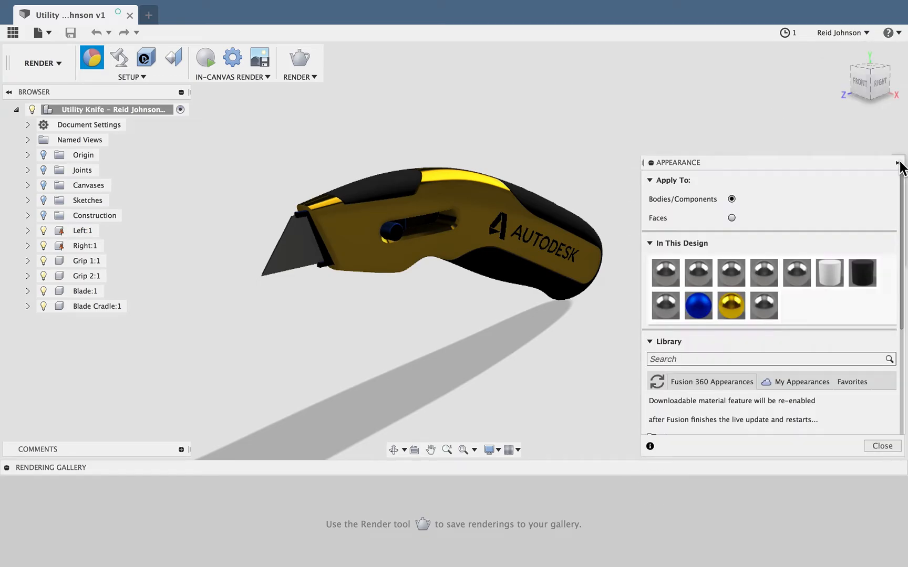
left_click_drag(866, 159, 824, 99)
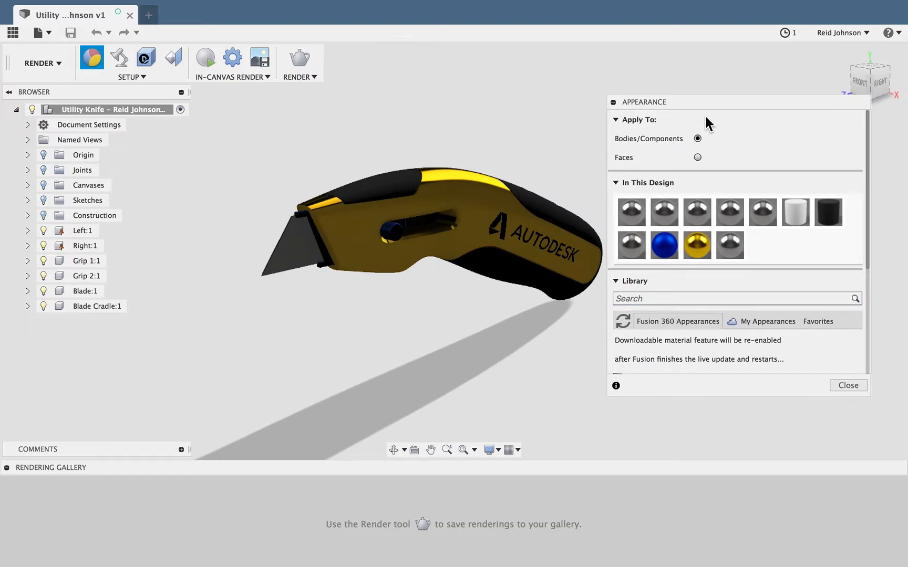
left_click_drag(703, 101, 701, 80)
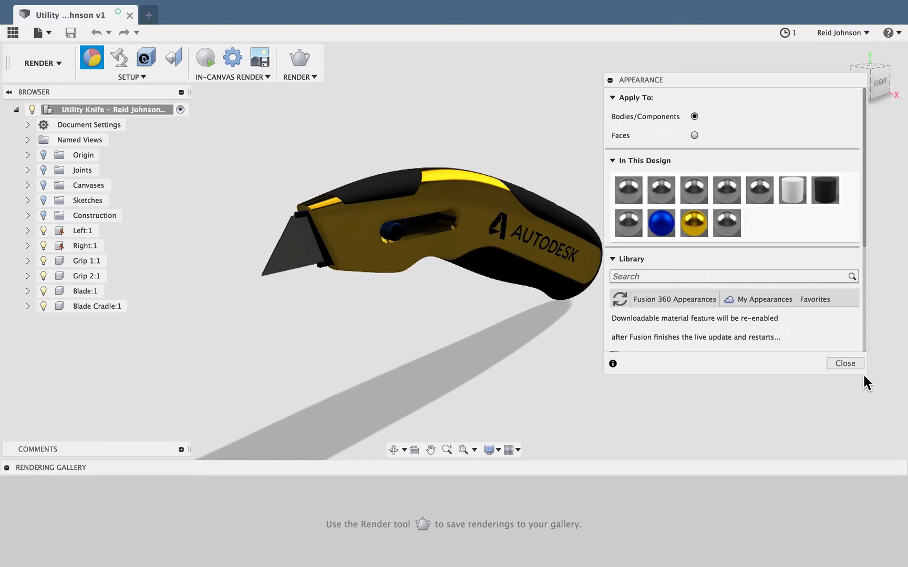
left_click_drag(865, 372, 888, 518)
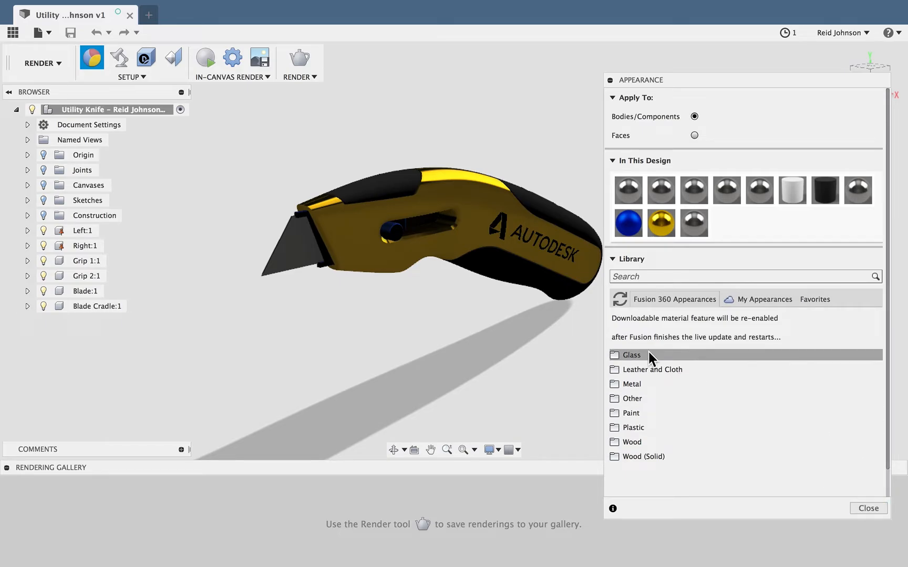
Expand the Paint category of the appearance library and its Glossy folder
left_click(639, 413)
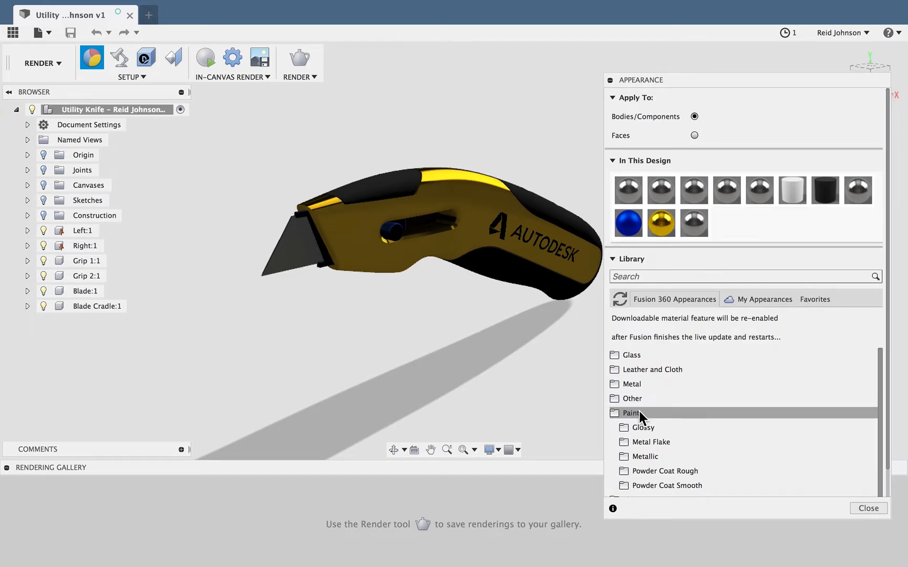
scroll(638, 411, "down", 2)
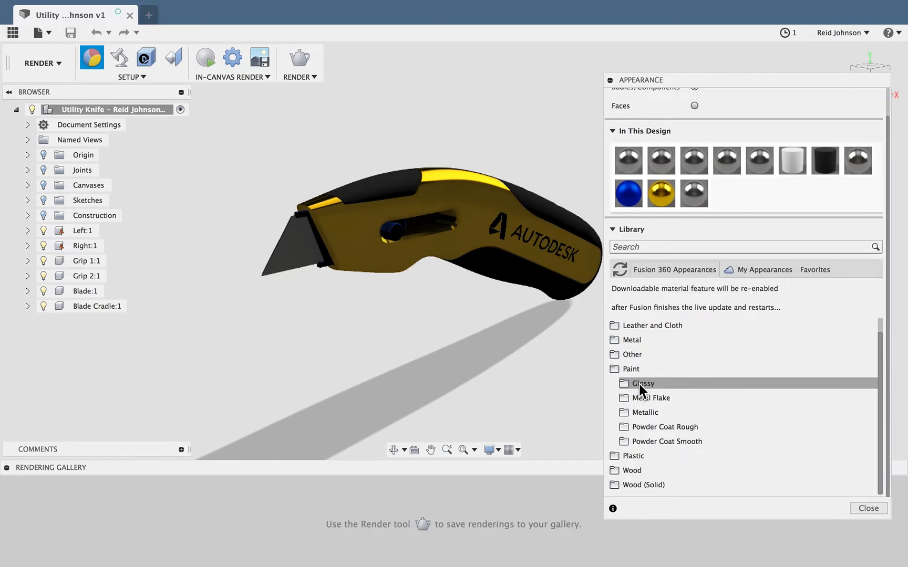
left_click(639, 384)
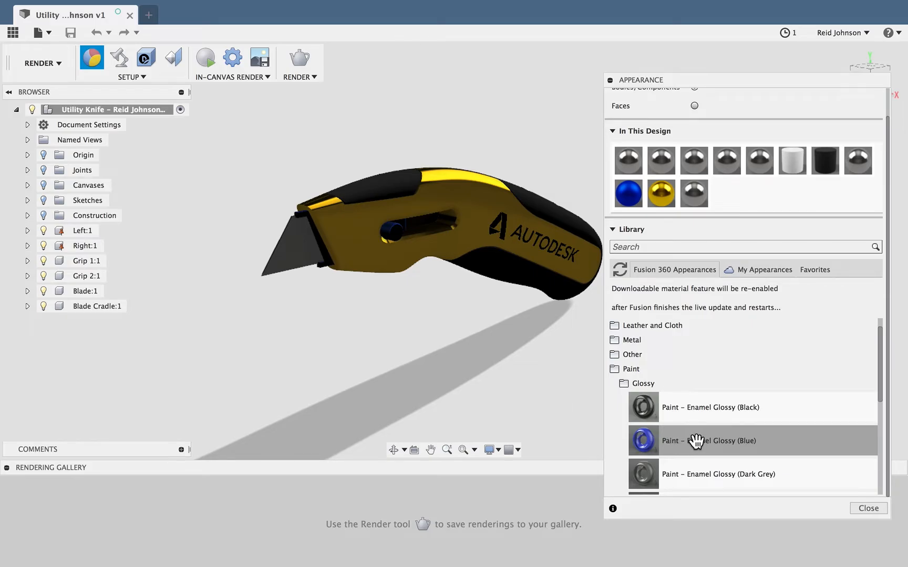
Try Paint - Enamel Glossy (Blue) on the knife's upper front grip and undo the appearance change
left_click_drag(692, 442, 467, 258)
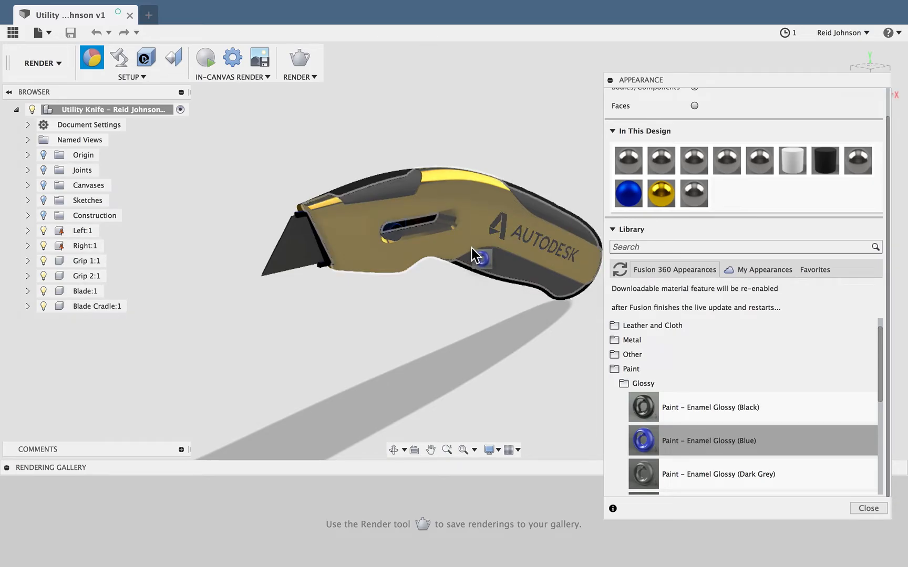
left_click_drag(425, 204, 359, 197)
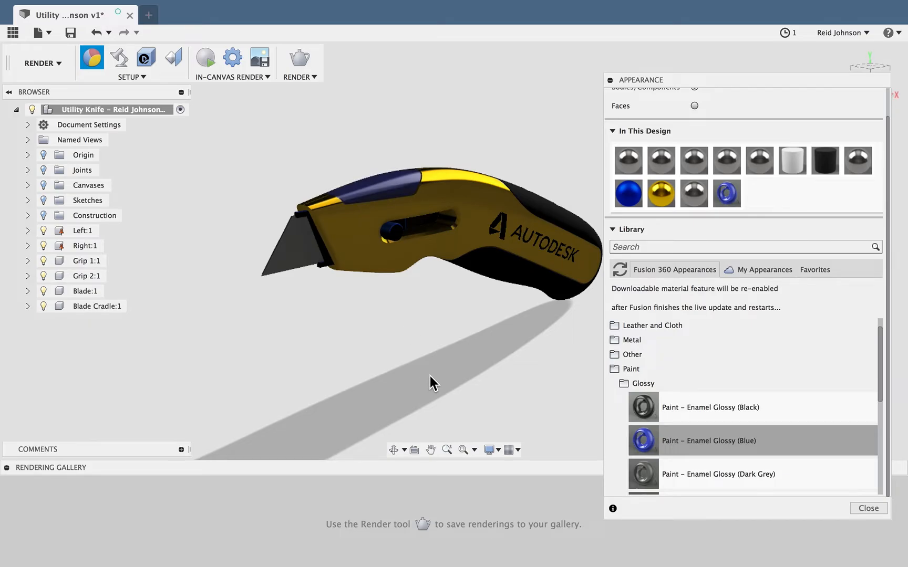
key("Escape")
key("super+z")
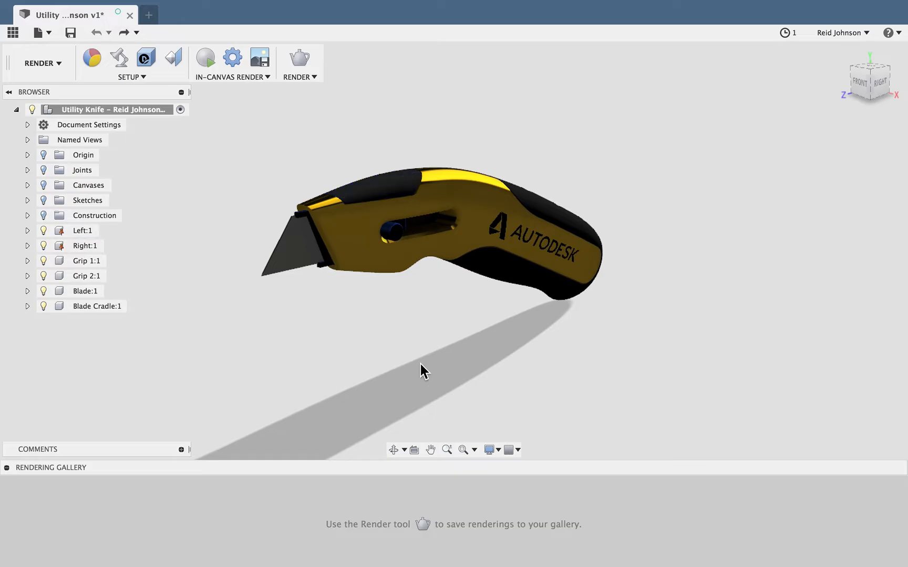
Replace the yellow appearance used in the design with Paint - Enamel Glossy (Green) and close the Appearance settings
left_click(96, 57)
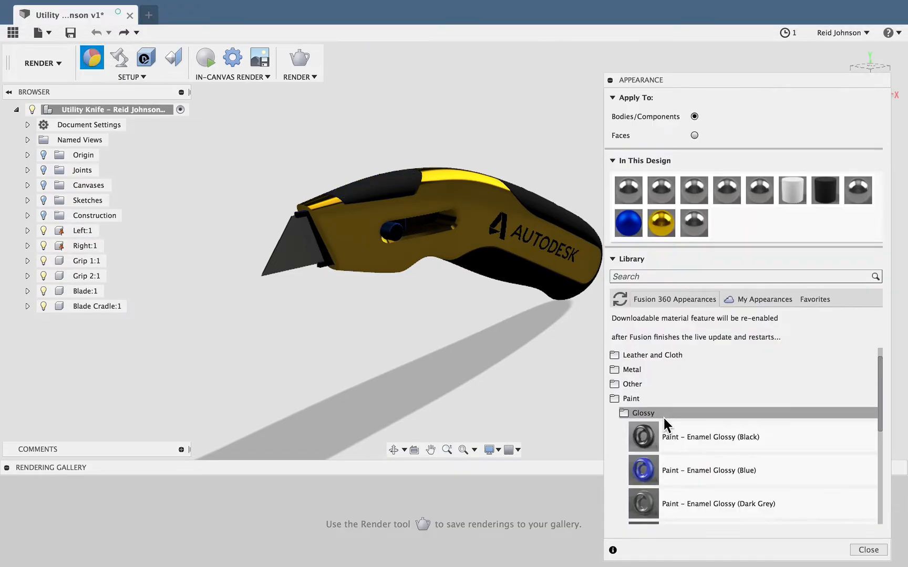
scroll(682, 461, "down", 2)
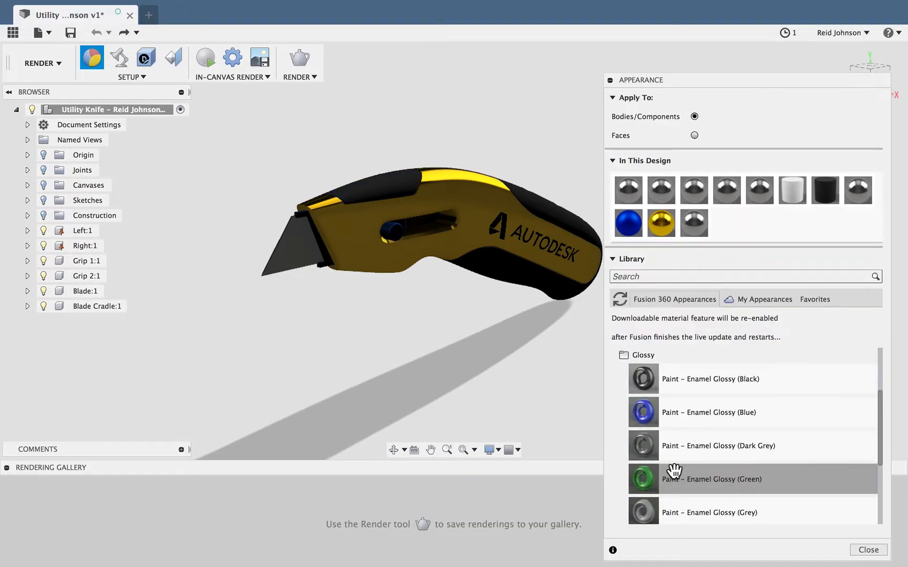
left_click_drag(673, 472, 675, 257)
left_click_drag(675, 258, 676, 174)
mouse_move(666, 221)
left_mouse_down()
mouse_move(523, 215)
mouse_move(674, 233)
mouse_move(667, 227)
left_mouse_up()
left_click_drag(666, 224, 666, 224)
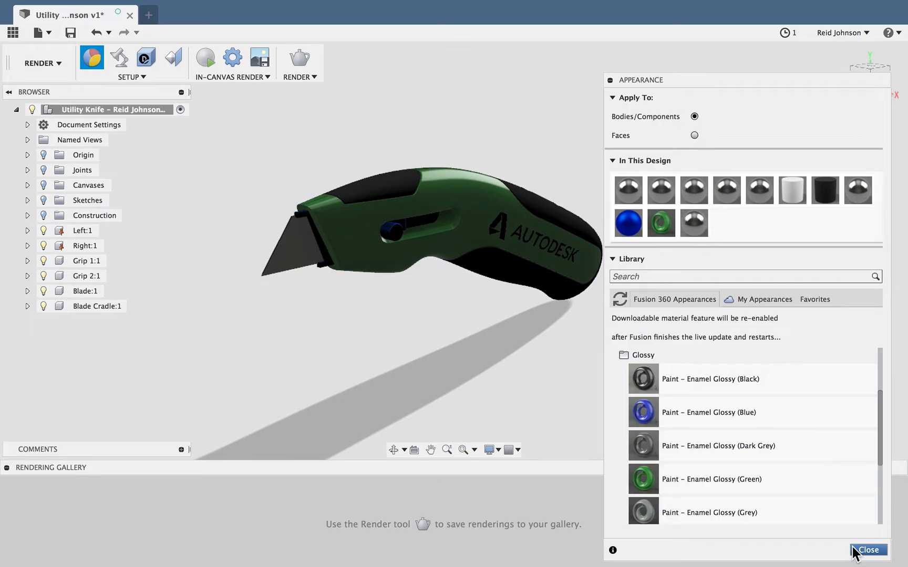
left_click(868, 550)
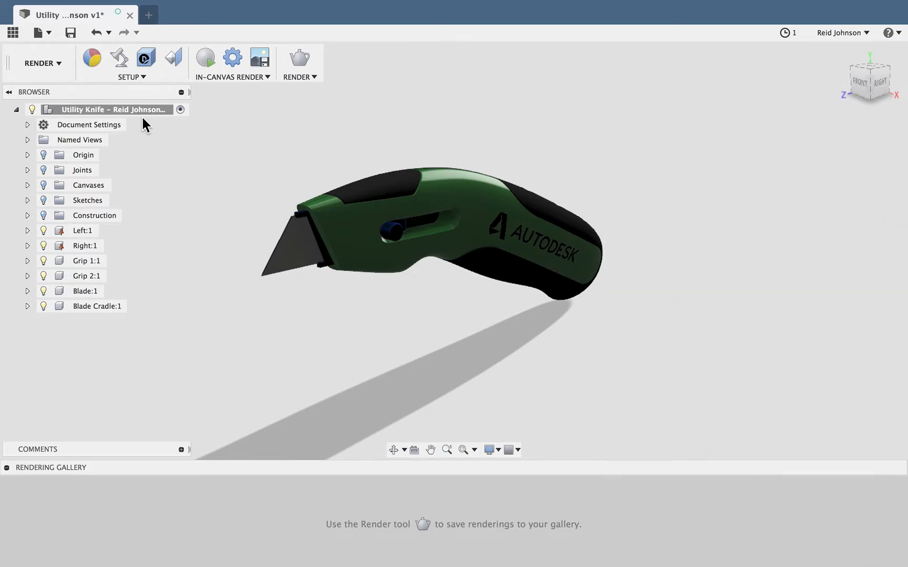
Open the Scene Settings and undock the window closer to the model
left_click(124, 64)
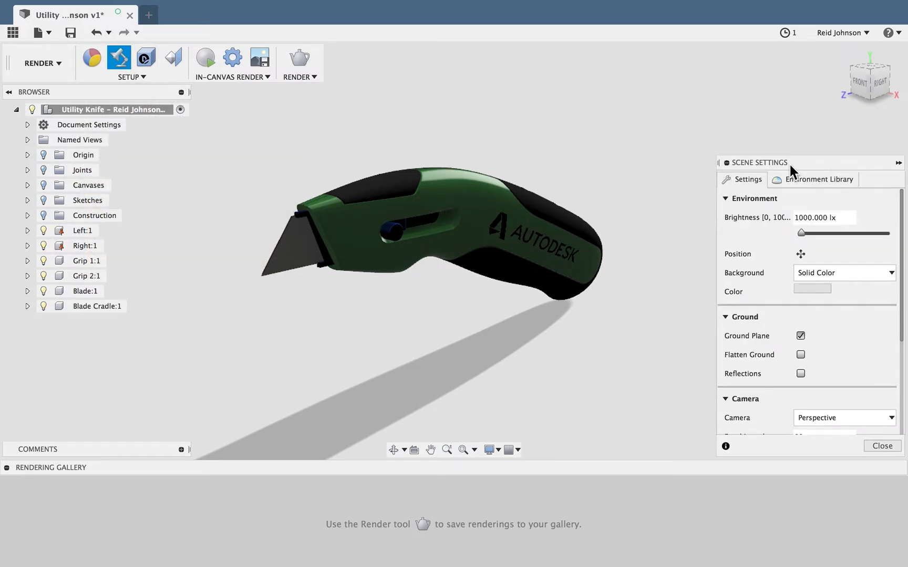
left_click_drag(789, 163, 707, 138)
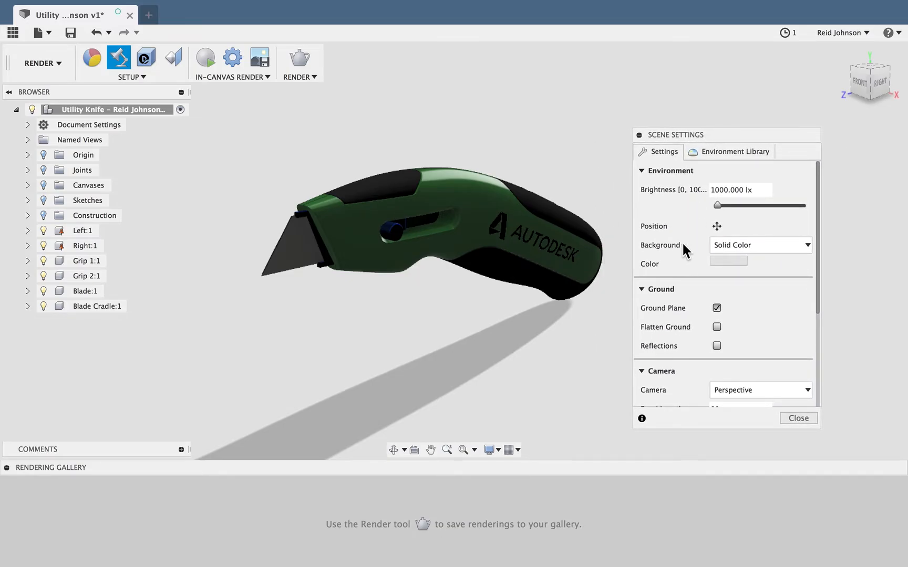
Try a solid background colour, first bright red (207, 16, 16) and finally a dark red
left_click(734, 244)
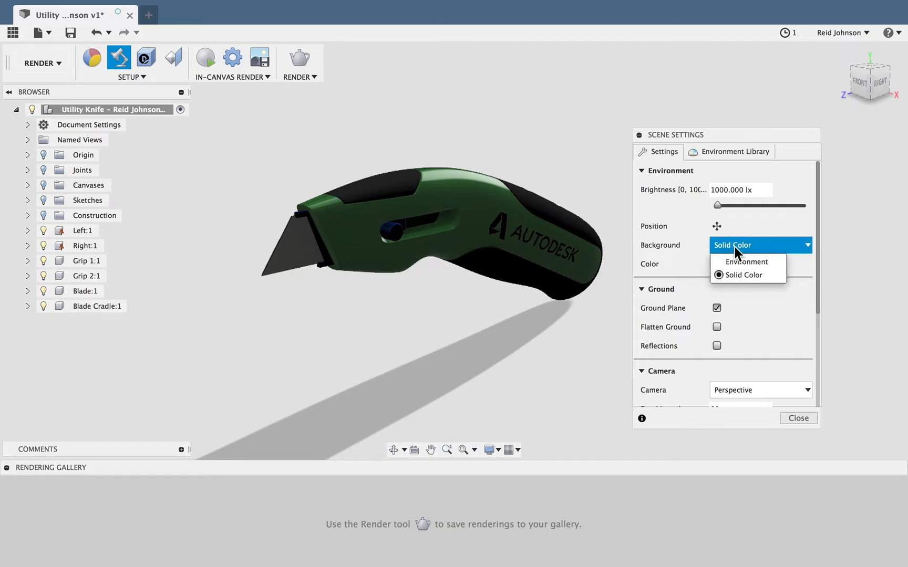
left_click(735, 246)
left_click(728, 261)
left_click(558, 191)
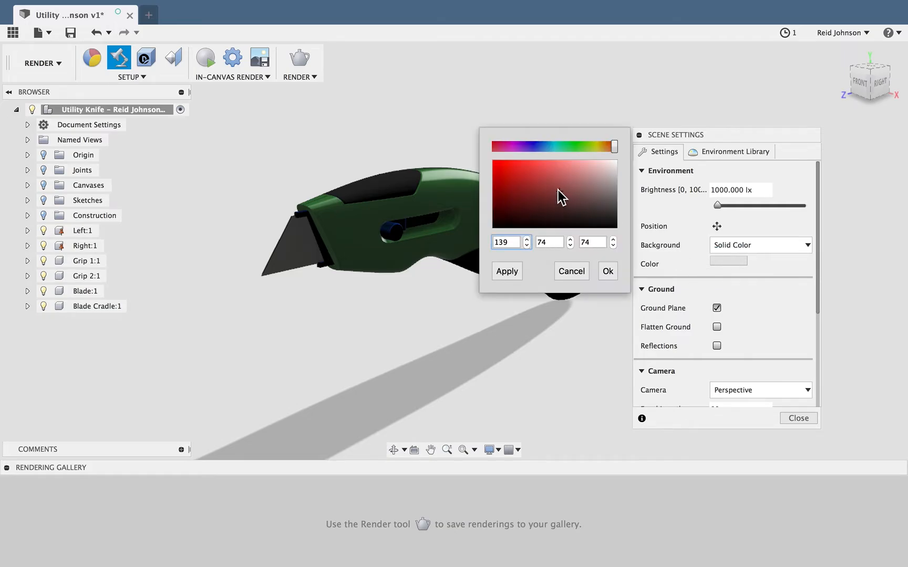
left_click_drag(557, 190, 502, 172)
left_click(504, 271)
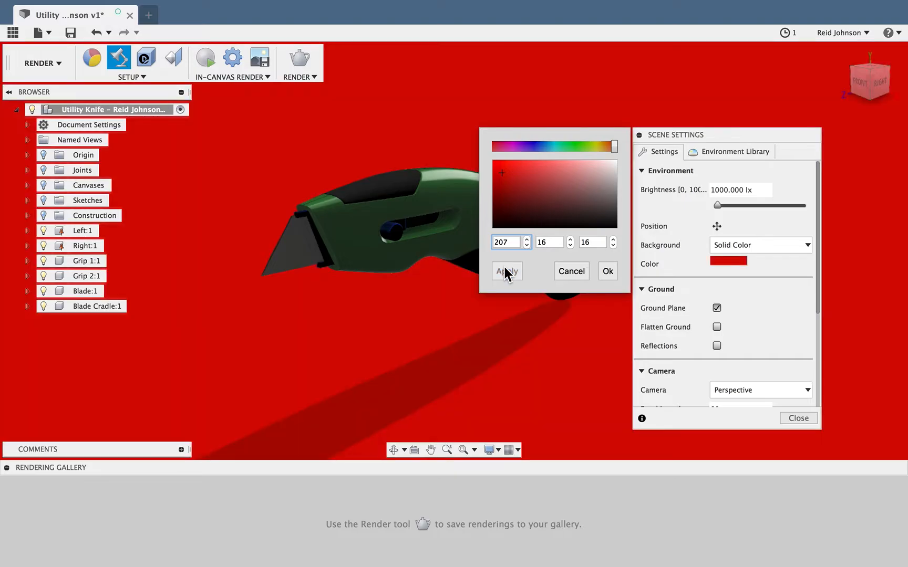
left_click_drag(554, 206, 512, 204)
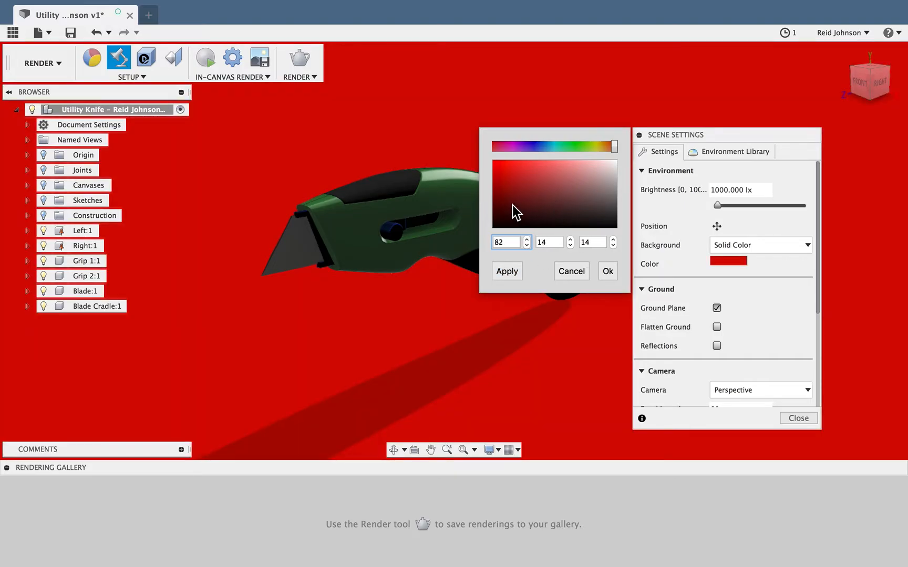
left_click(517, 272)
left_click(608, 270)
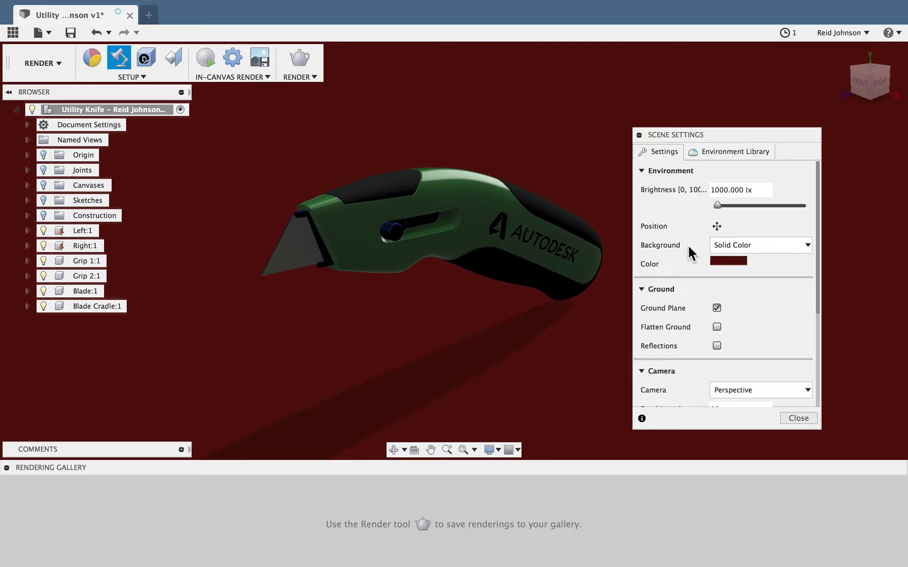
Set the scene background to Environment and apply the Snow Field environment from the Environment Library
left_click(736, 243)
left_click(737, 260)
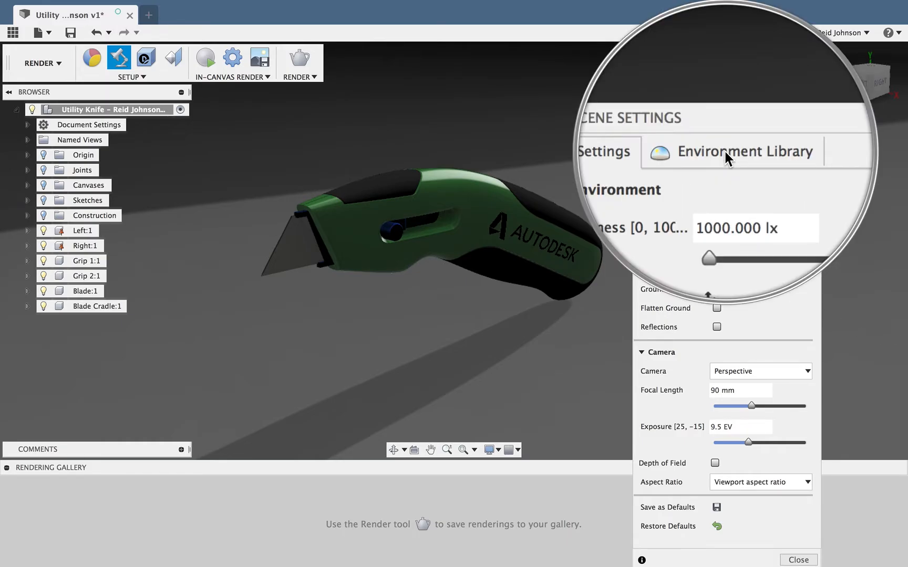
left_click(723, 158)
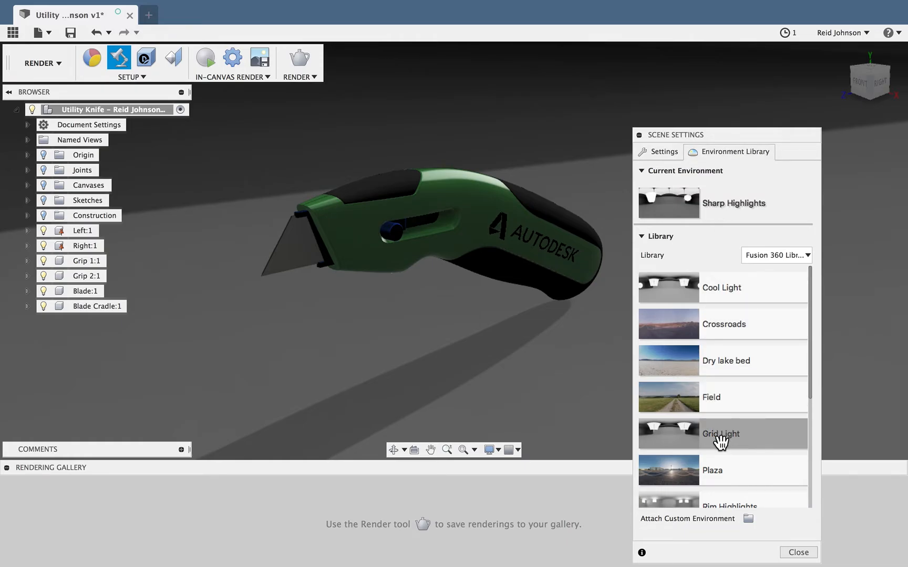
scroll(720, 443, "down", 2)
scroll(720, 442, "down", 4)
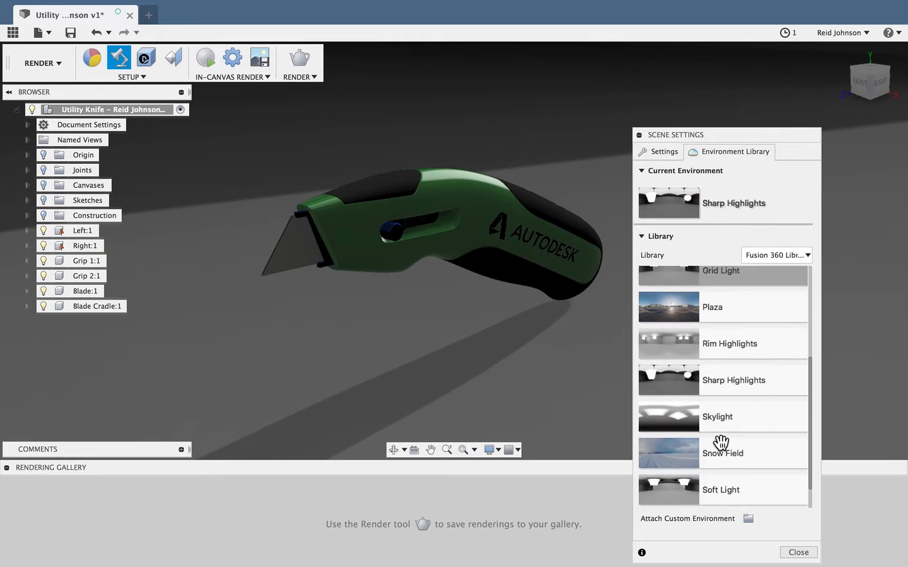
double_click(716, 457)
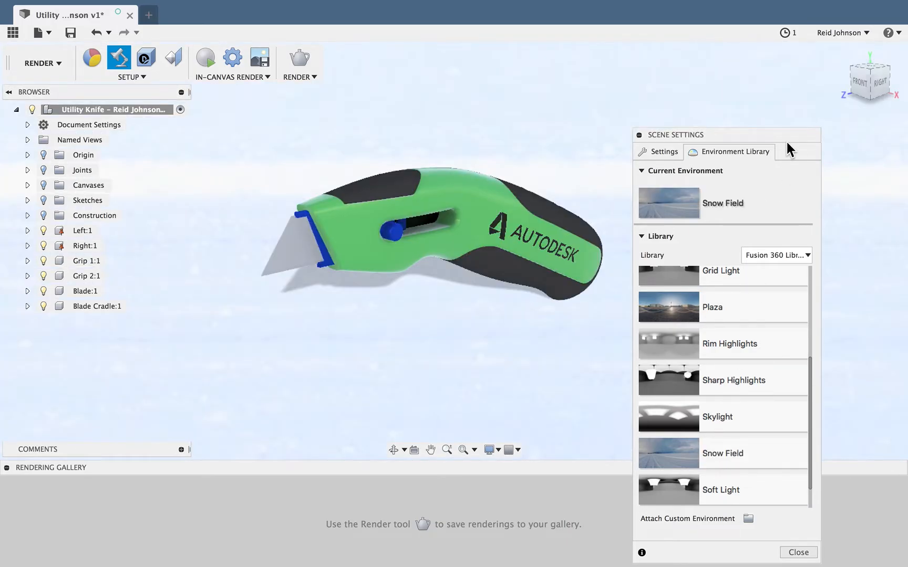
Replace the current scene environment with Plaza from the Environment Library
left_click_drag(770, 137, 784, 87)
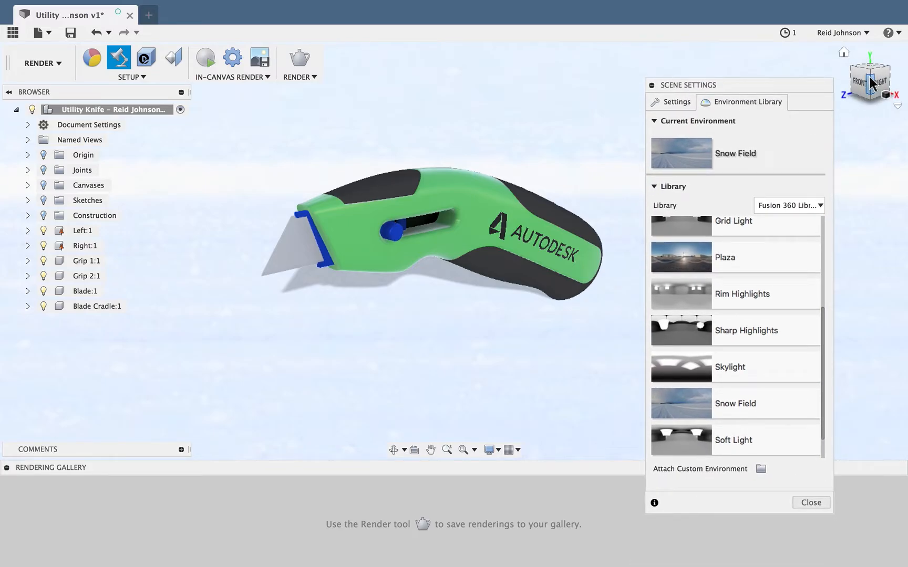
mouse_move(870, 83)
left_mouse_down()
mouse_move(865, 50)
mouse_move(894, 54)
mouse_move(907, 77)
mouse_move(888, 94)
mouse_move(894, 79)
left_mouse_up()
double_click(732, 262)
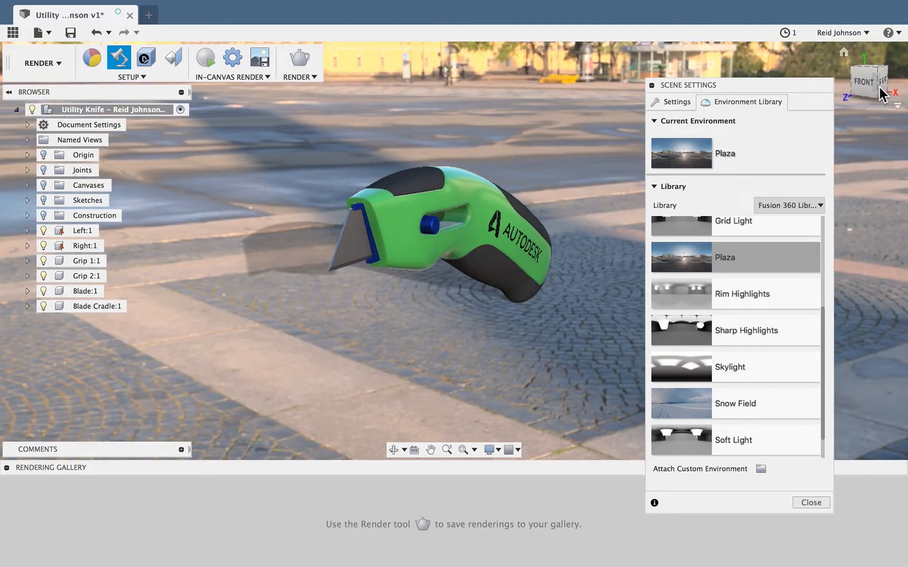
left_click(881, 90)
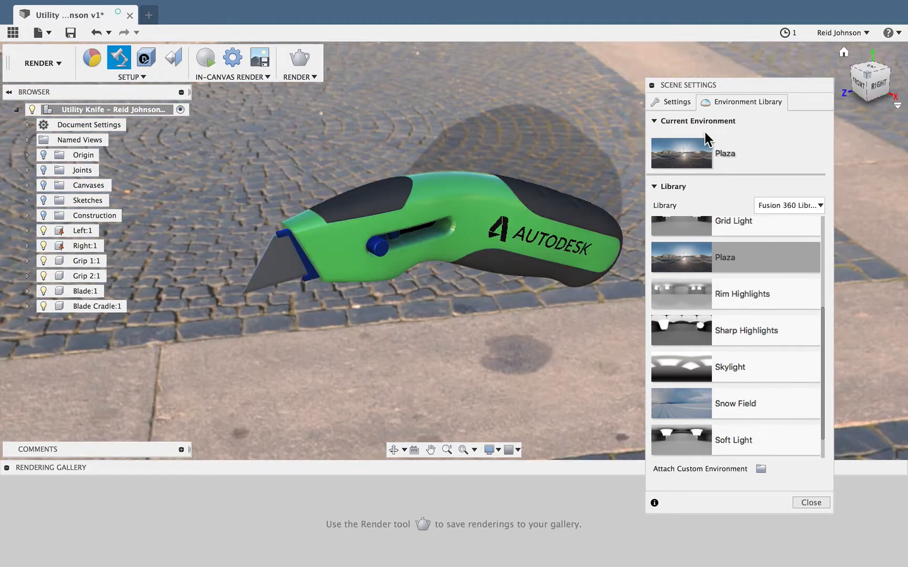
Try the Solid Color background with the Plaza scene and switch the background back to Environment
left_click(679, 104)
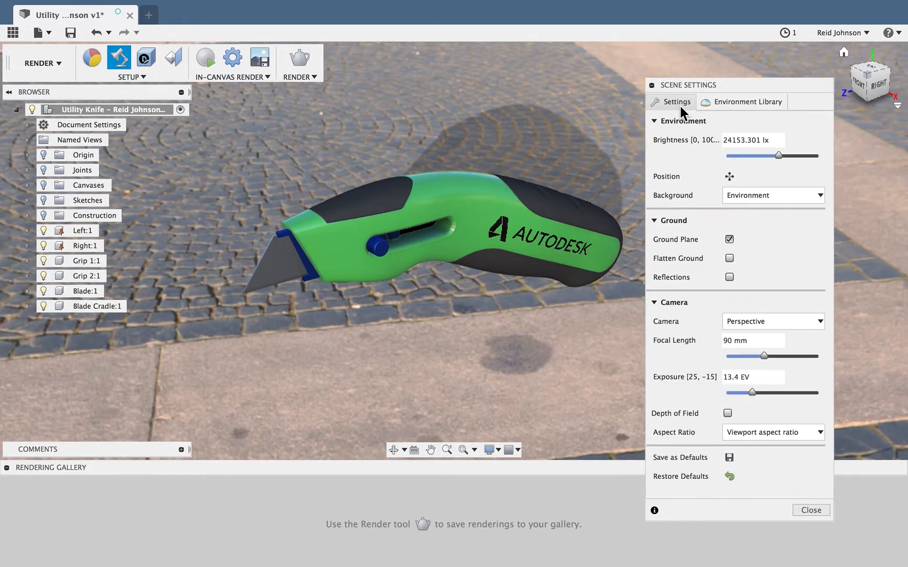
left_click(745, 195)
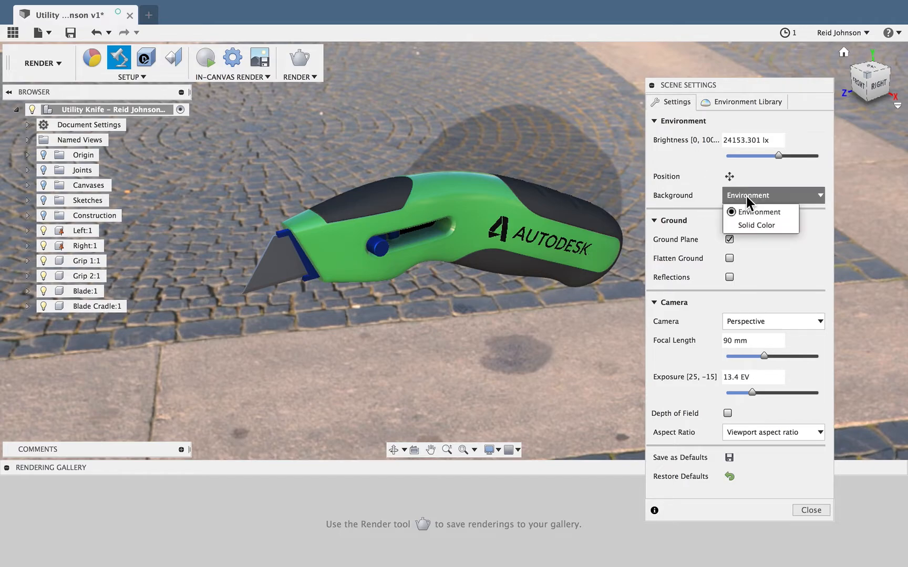
left_click(747, 225)
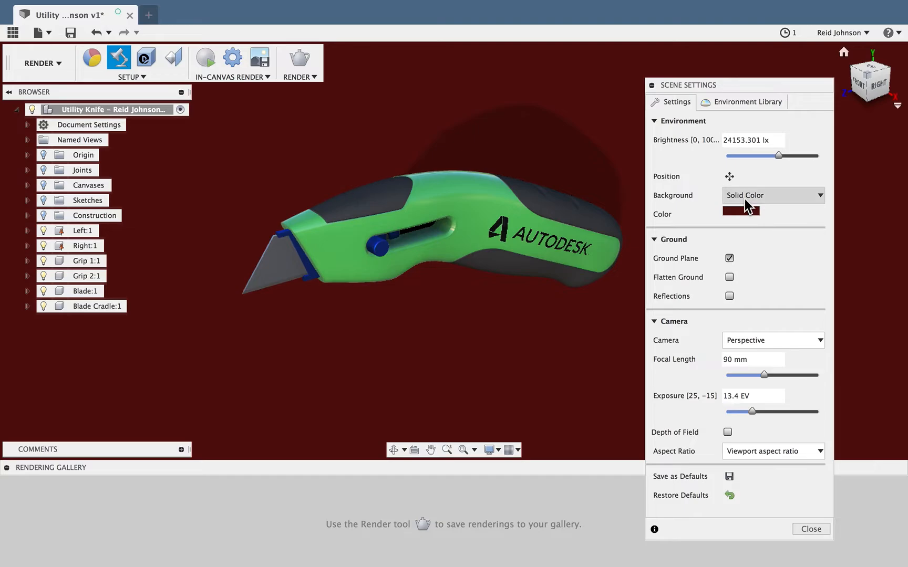
left_click(745, 198)
left_click(745, 210)
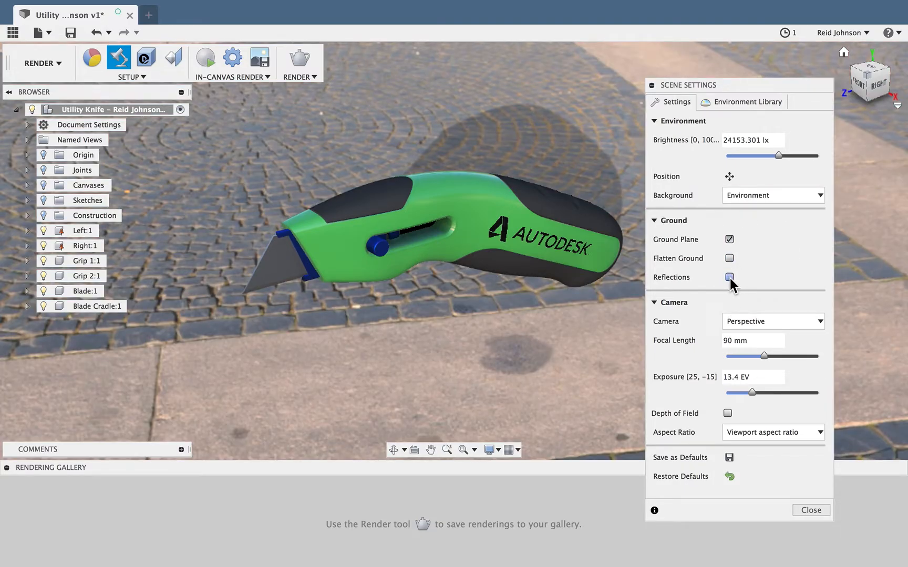
Try the ground options by toggling Ground Plane off and on, and Flatten Ground and Reflections on and off
left_click(729, 240)
left_click(729, 240)
left_click(729, 258)
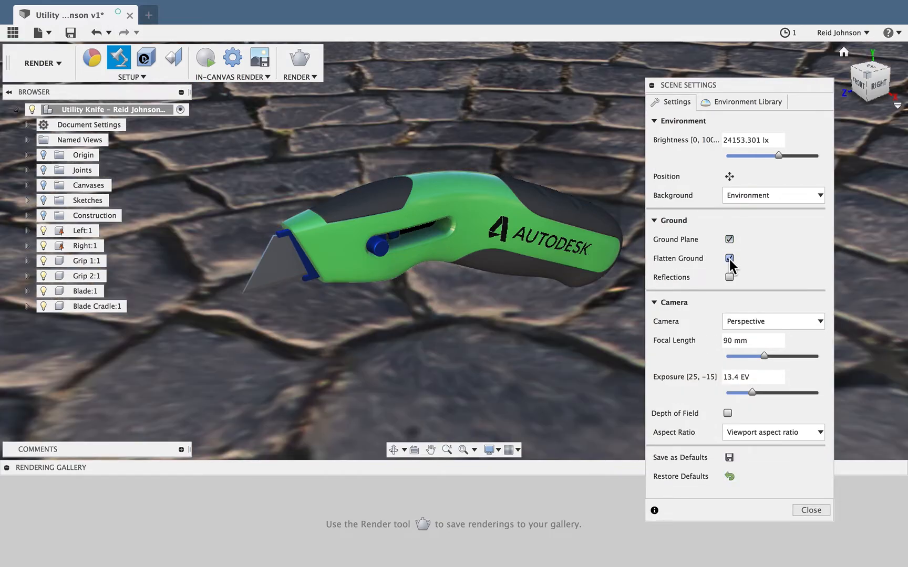
left_click(729, 258)
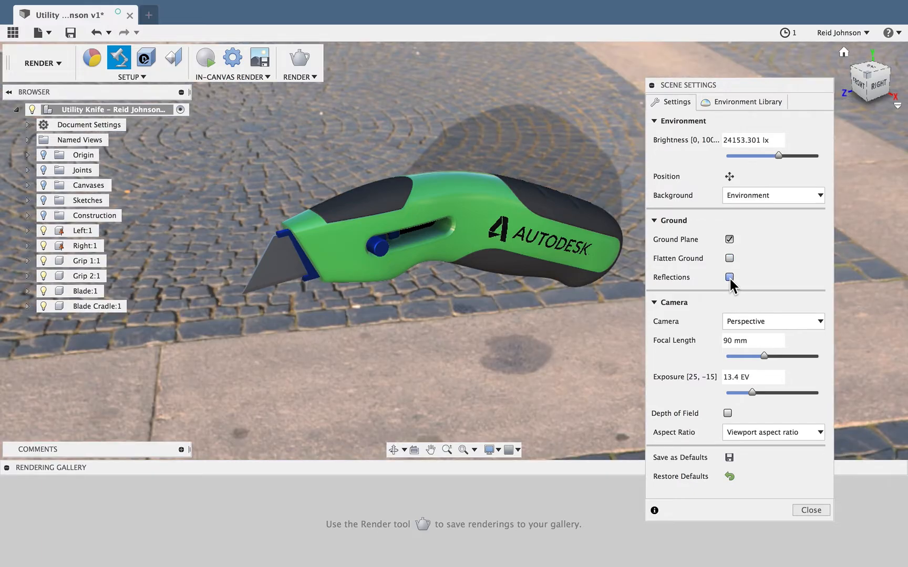
left_click(729, 277)
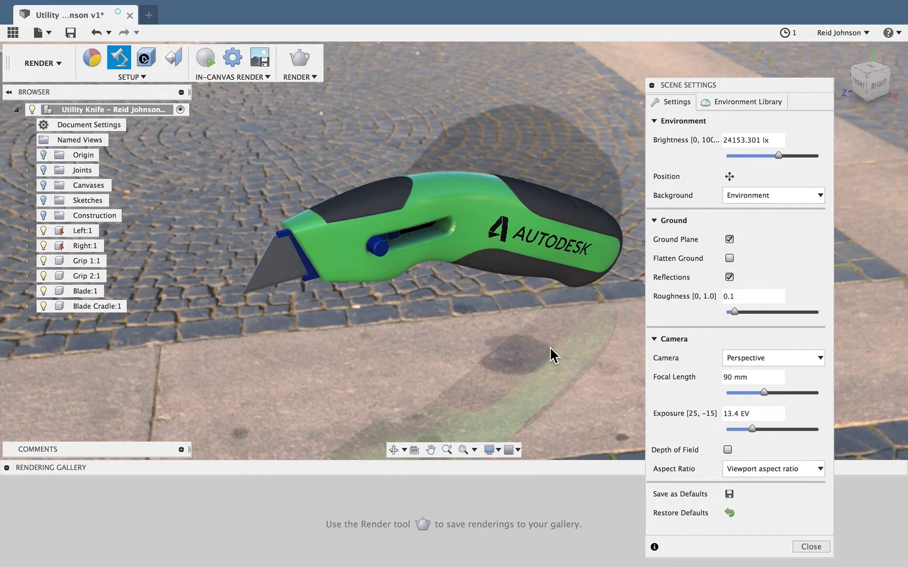
left_click(730, 277)
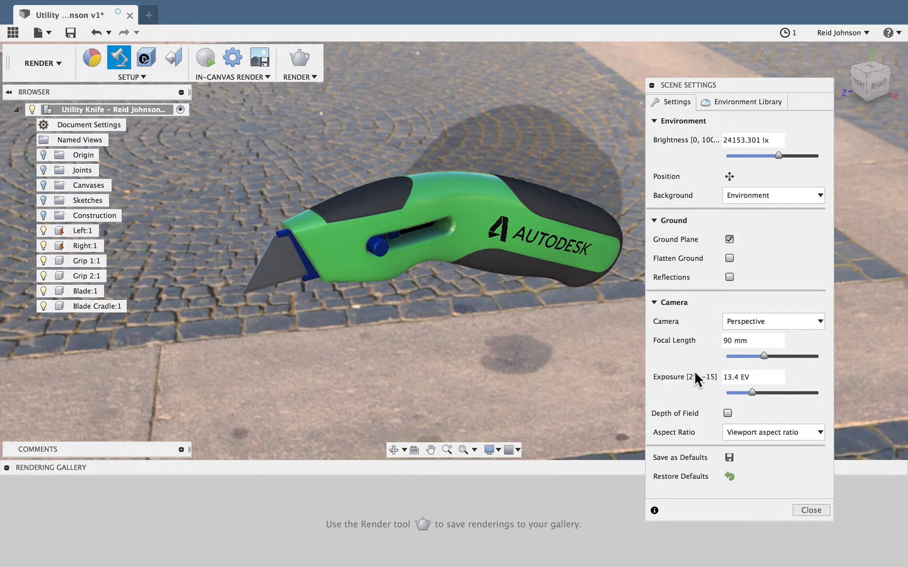
Configure the camera with a 58 mm focal length, 13.6 EV exposure and the 1:1 Square aspect ratio
mouse_move(764, 356)
left_mouse_down()
mouse_move(729, 357)
mouse_move(819, 355)
mouse_move(735, 357)
mouse_move(749, 357)
left_mouse_up()
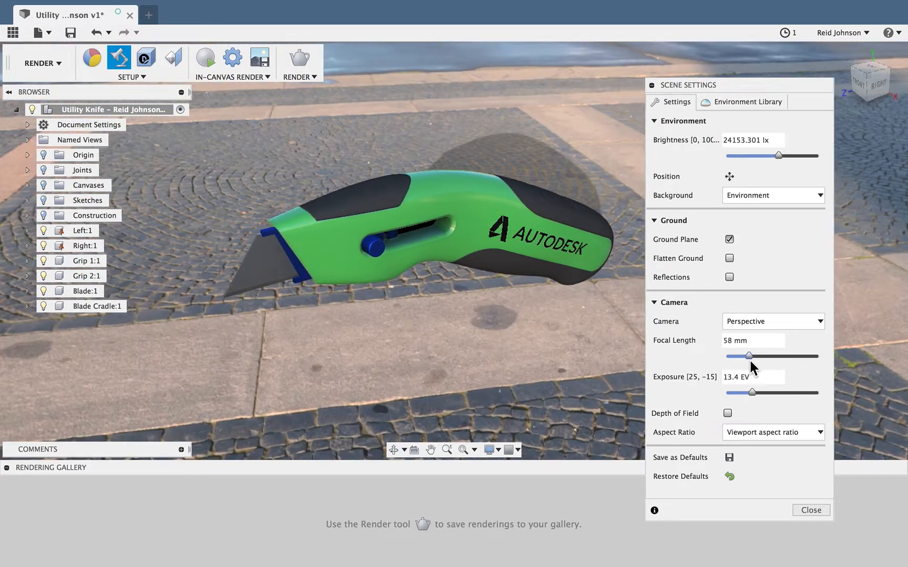
left_click_drag(751, 391, 752, 393)
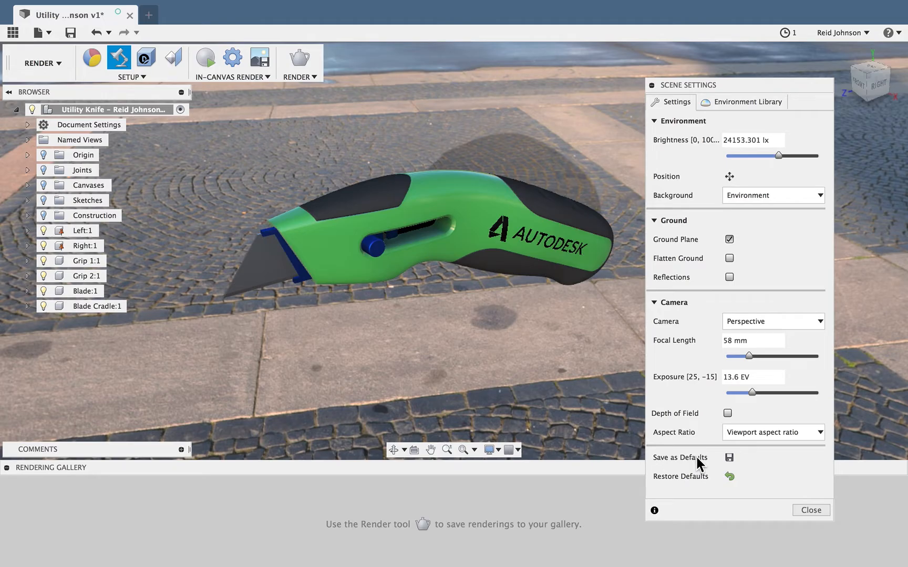
left_click(768, 433)
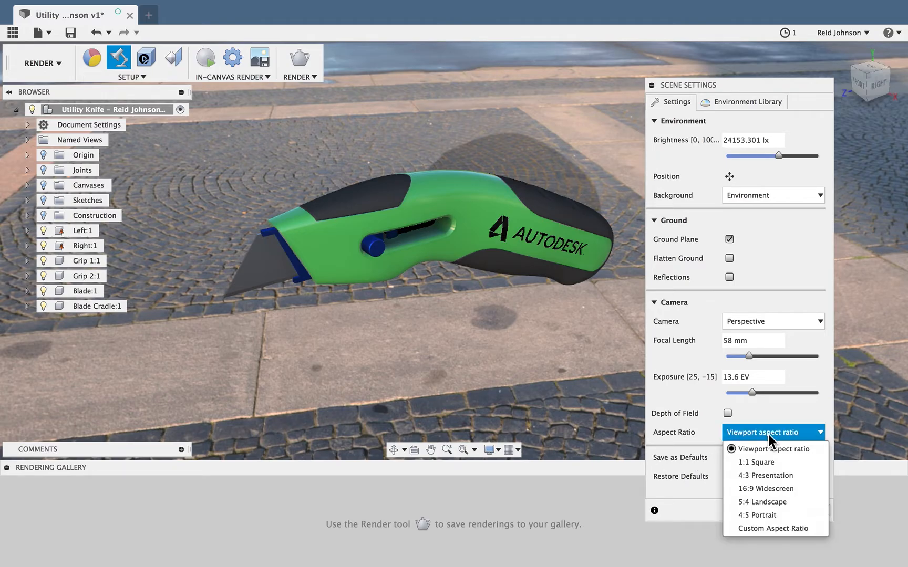
left_click(765, 462)
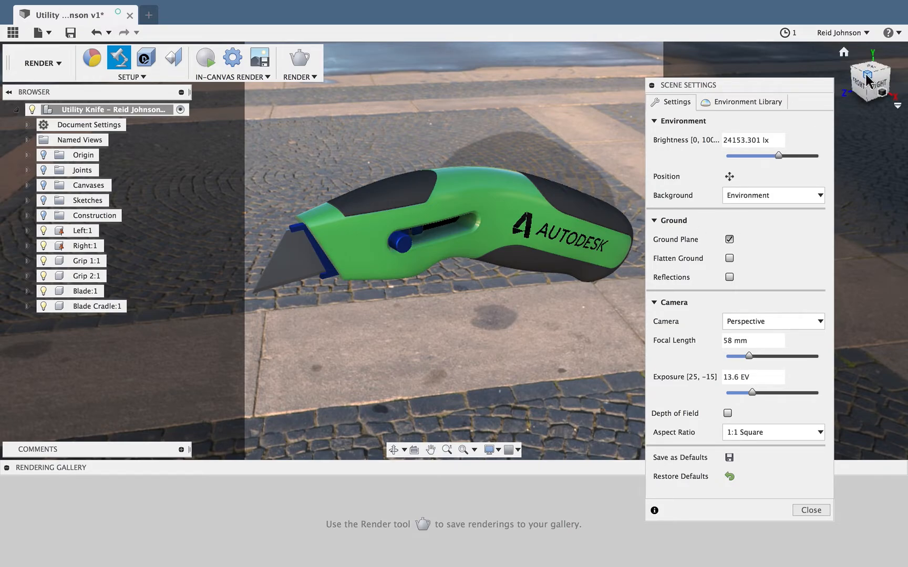
Frame the knife as a close-up seen slightly from above, with the whole blade inside the square render area
mouse_move(867, 82)
left_mouse_down()
mouse_move(890, 82)
mouse_move(875, 86)
left_mouse_up()
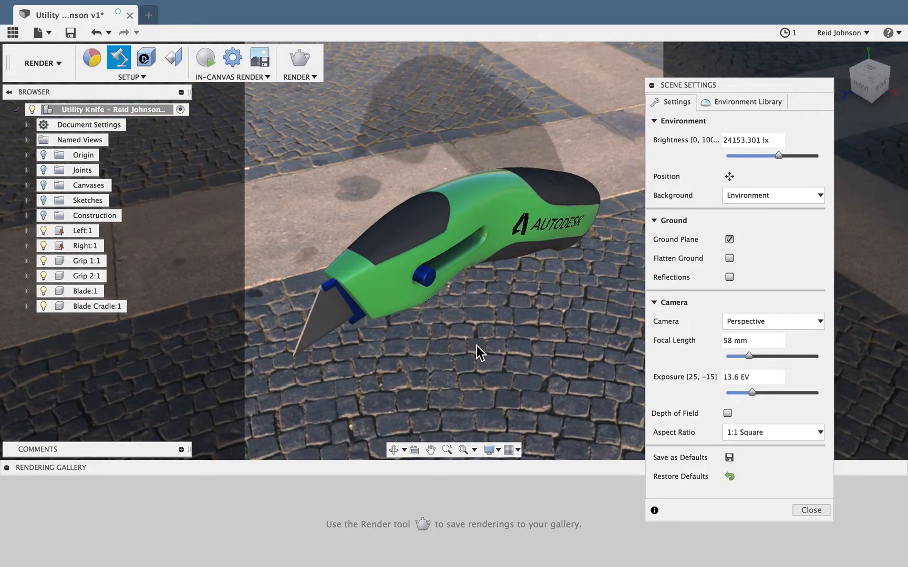
scroll(467, 318, "down", 3)
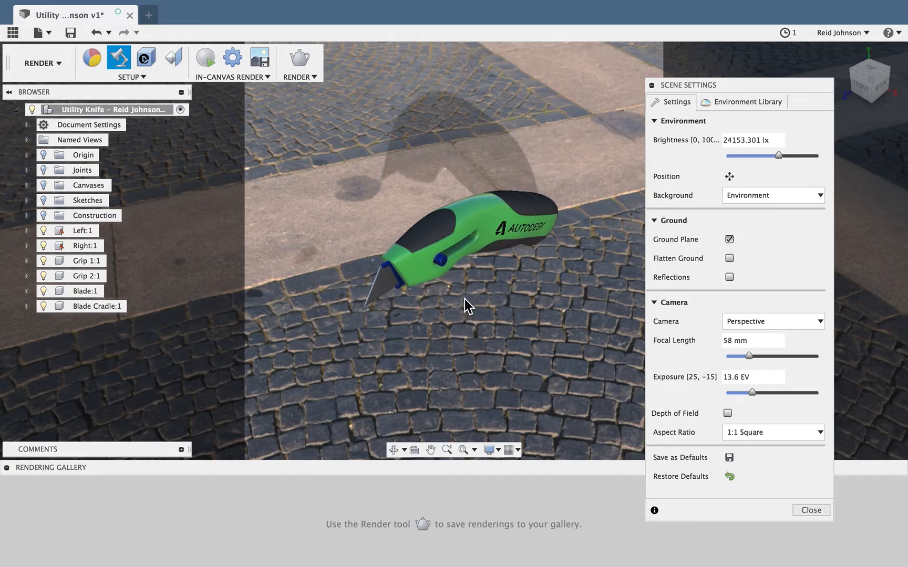
scroll(476, 299, "down", 5)
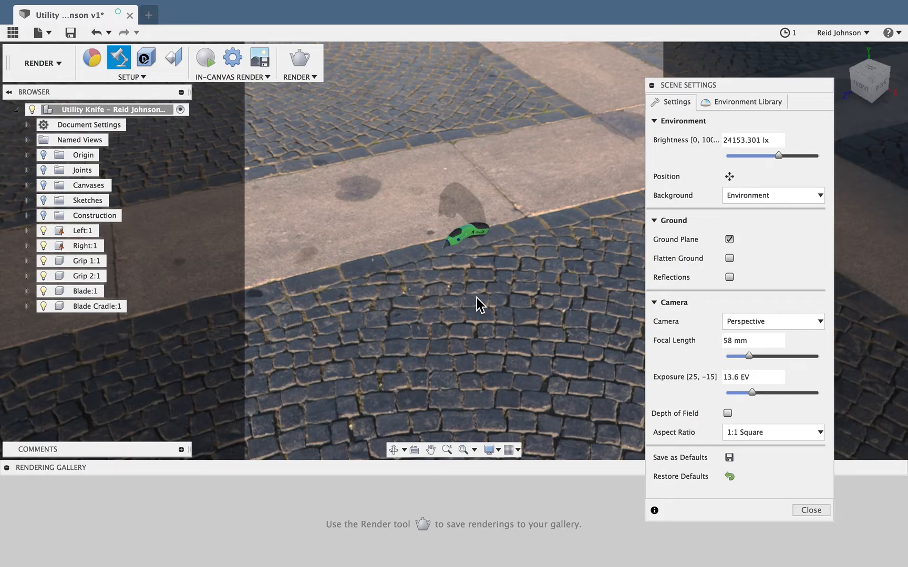
scroll(476, 298, "up", 6)
scroll(477, 298, "up", 5)
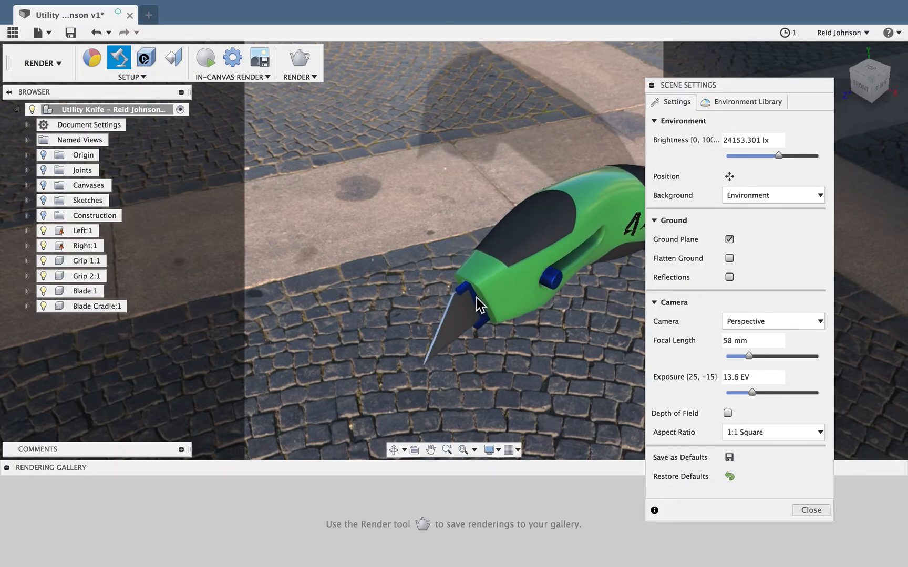
scroll(477, 298, "up", 5)
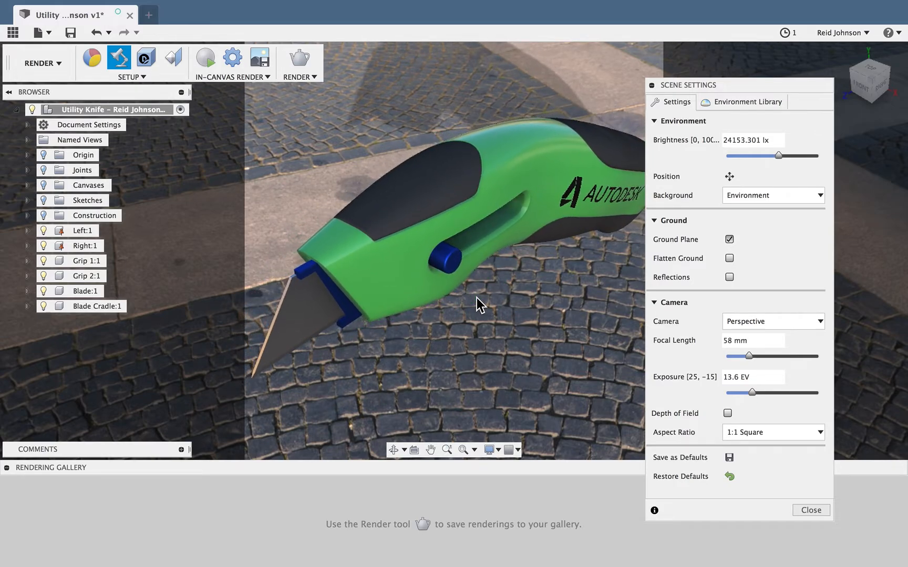
scroll(477, 298, "down", 2)
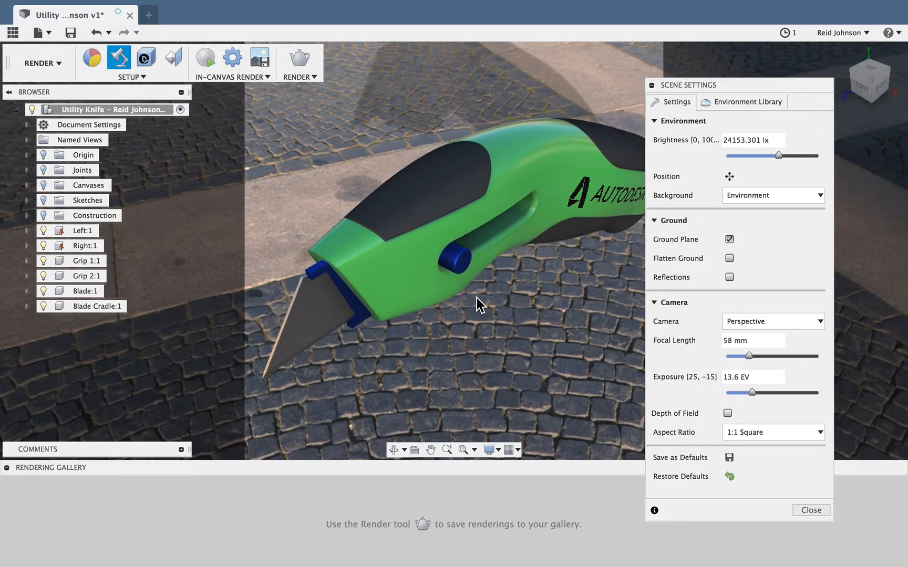
scroll(477, 298, "left", 5, "shift")
scroll(477, 298, "right", 5, "shift")
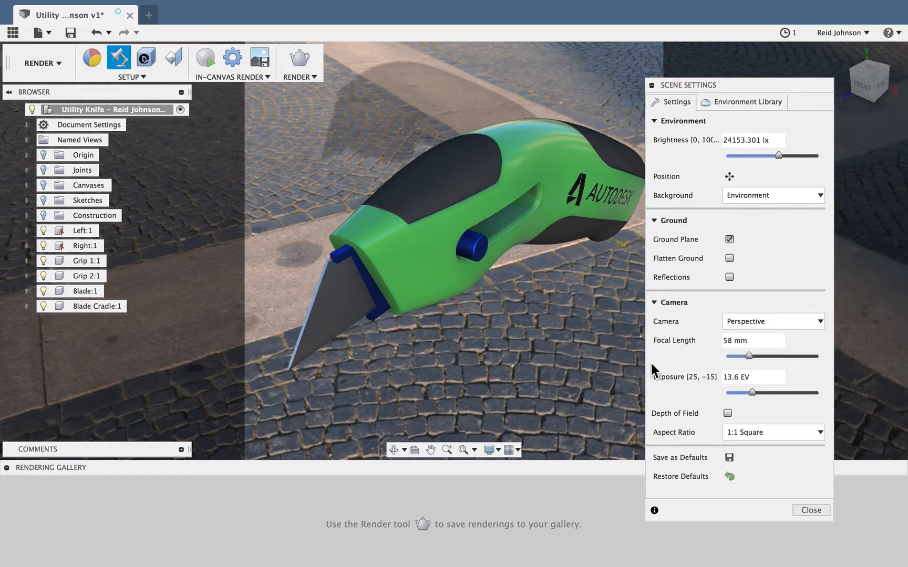
Rotate the scene environment to -96.3 deg around the knife and close the Scene Settings
left_click(729, 176)
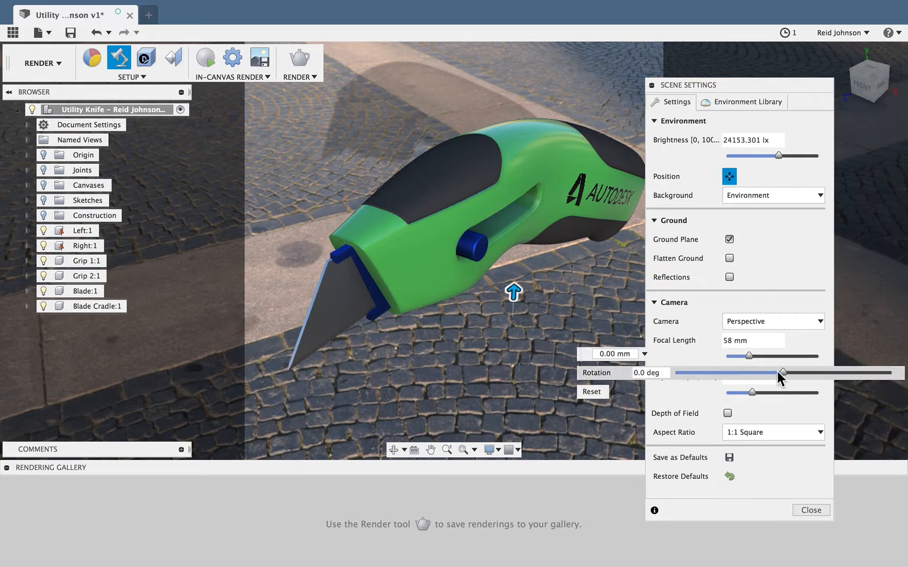
left_click_drag(782, 372, 726, 372)
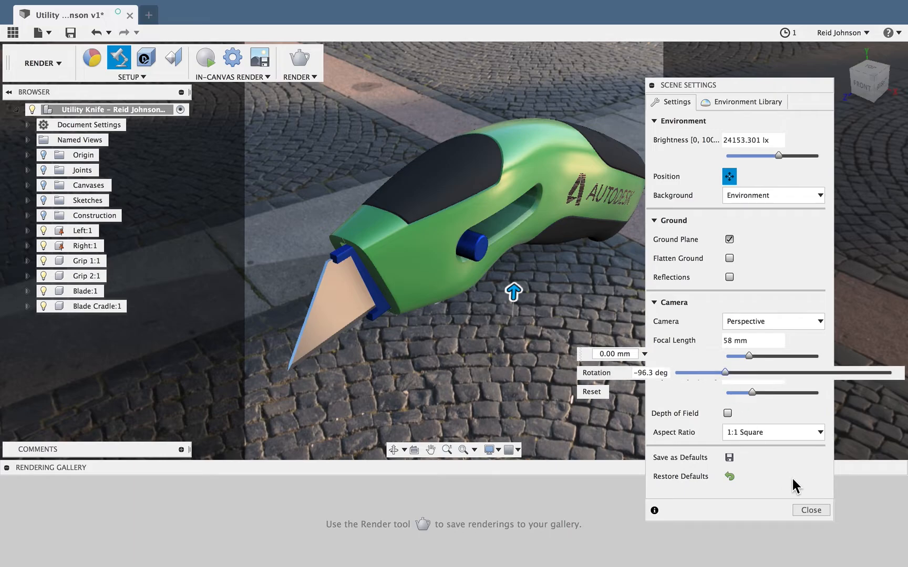
left_click(810, 510)
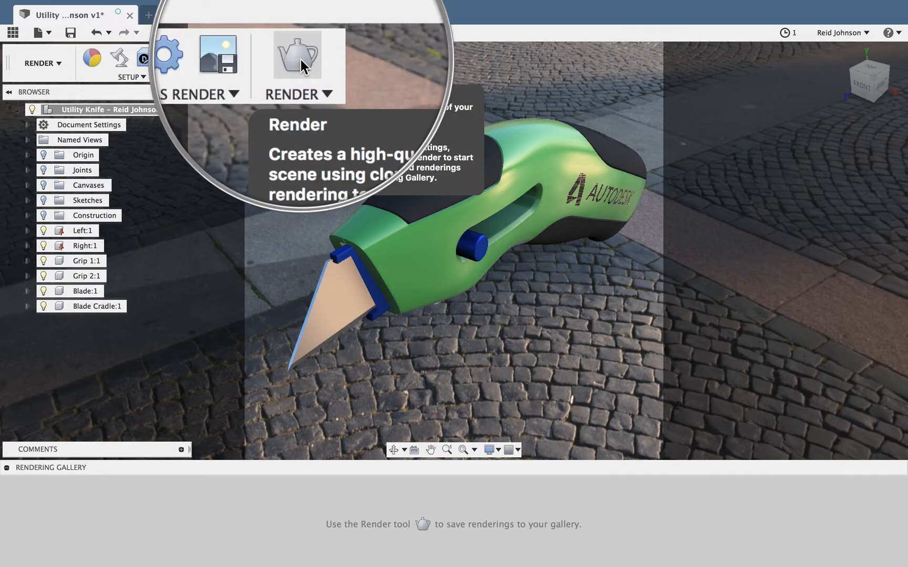
Start a cloud render of the knife as a 664 x 664 px PNG and open the finished image from the Rendering Gallery
left_click(301, 60)
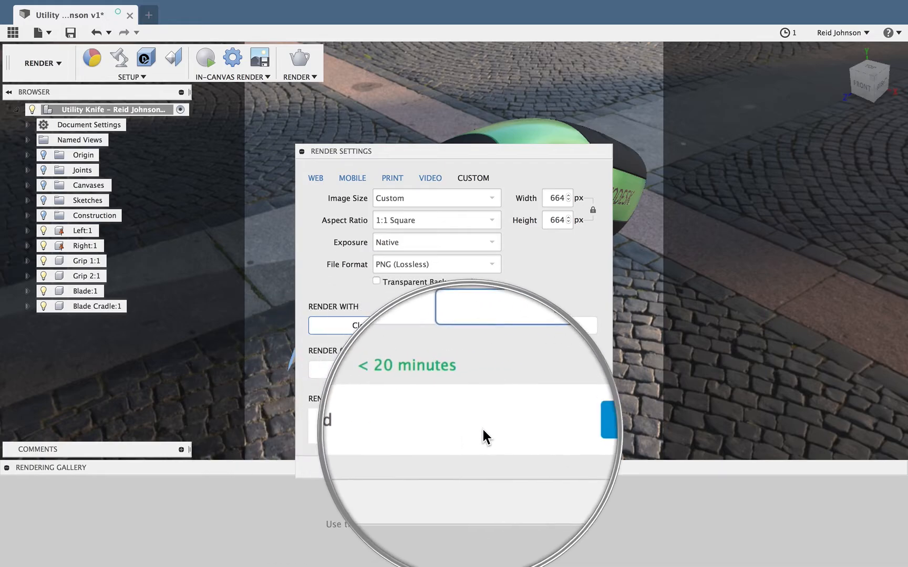
left_click(556, 429)
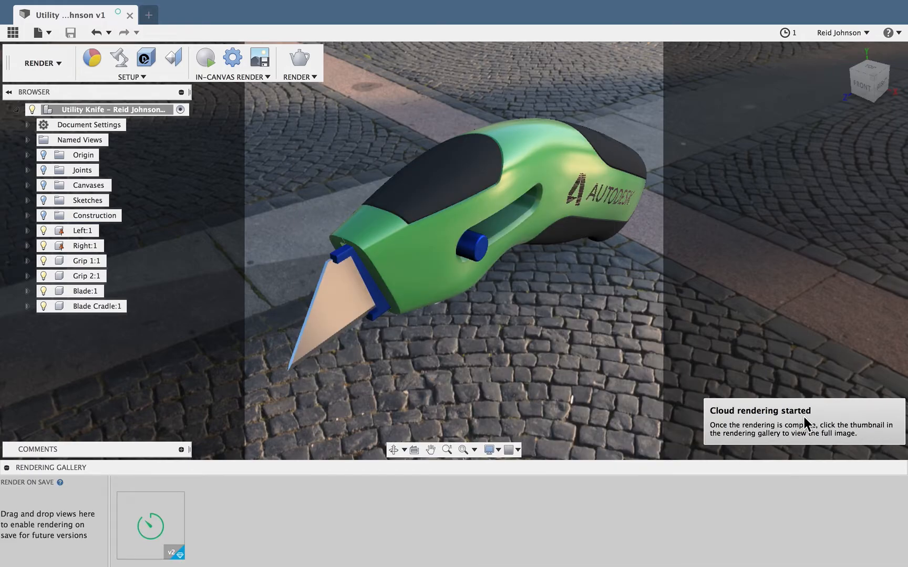
mouse_move(169, 532)
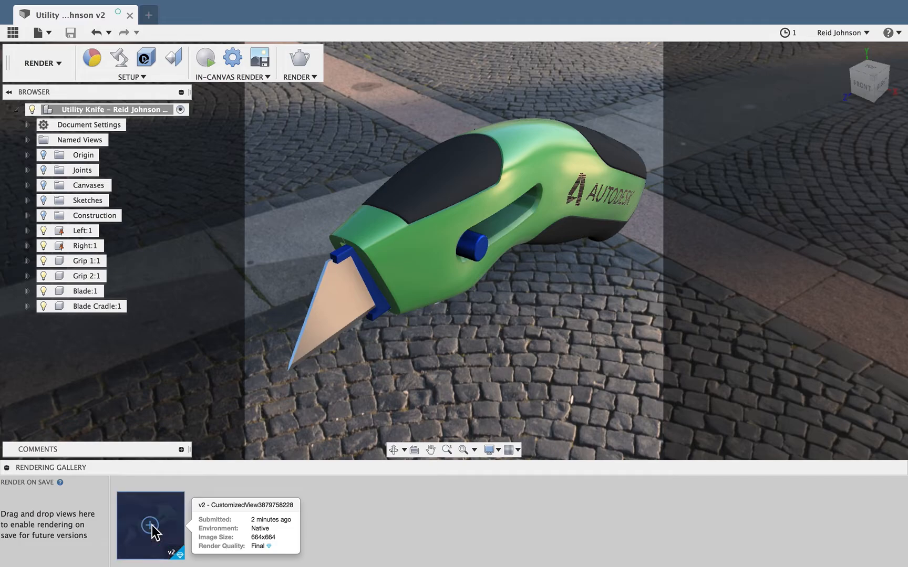
left_click(154, 532)
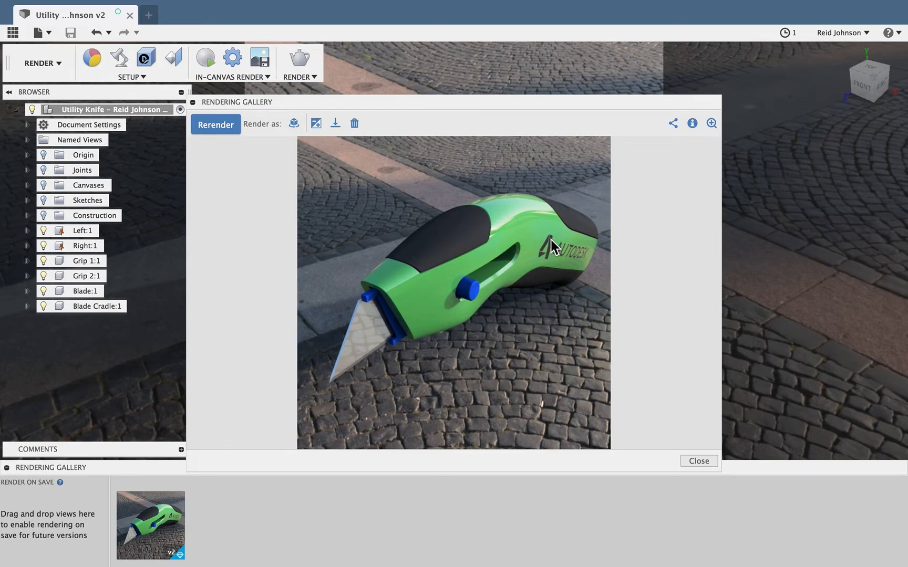
Download the rendering as a PNG to the Desktop, with the student's first and last name followed by "Utility Knife" as file name
left_click(335, 124)
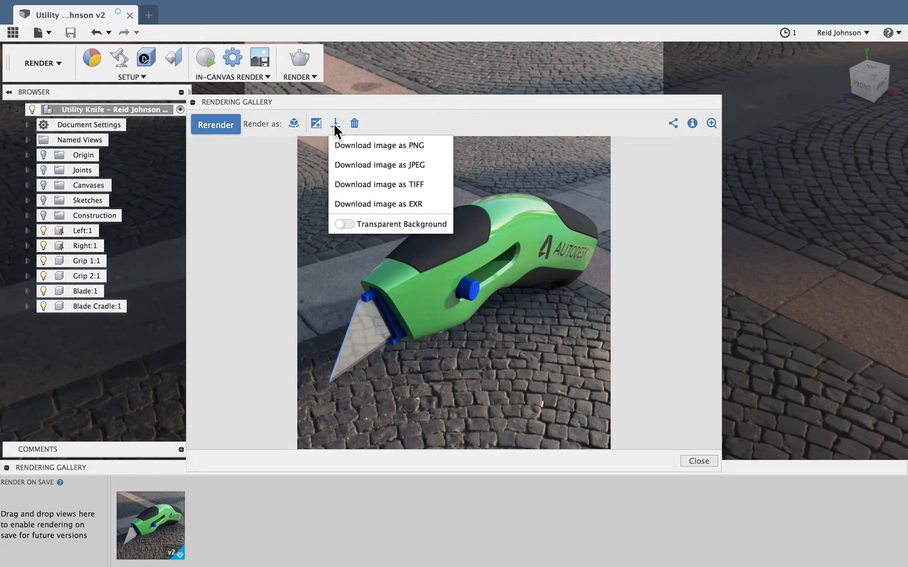
left_click(353, 148)
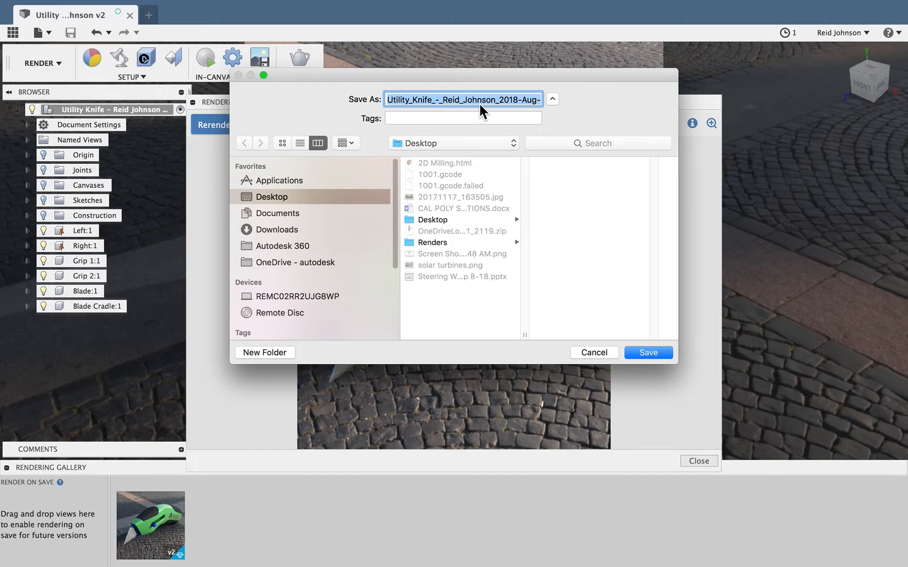
left_click(443, 100)
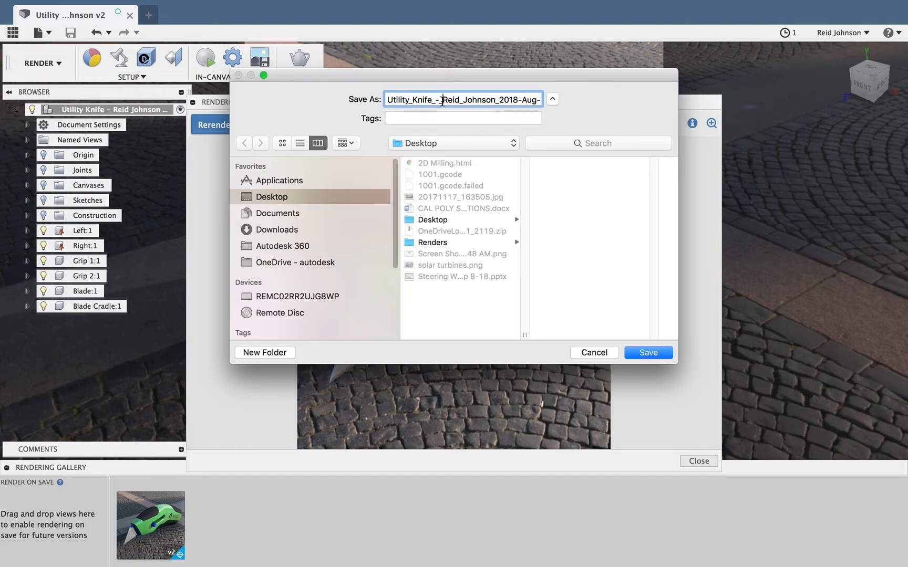
left_click_drag(443, 100, 343, 99)
key("BackSpace")
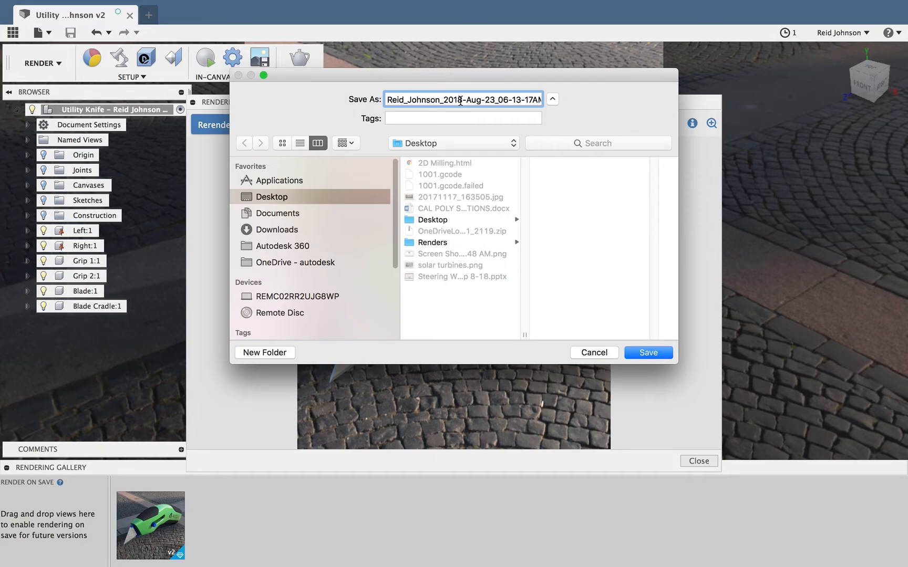
left_click_drag(445, 100, 546, 100)
type("Utilitye")
key("BackSpace")
type("Knife.png")
left_click(648, 353)
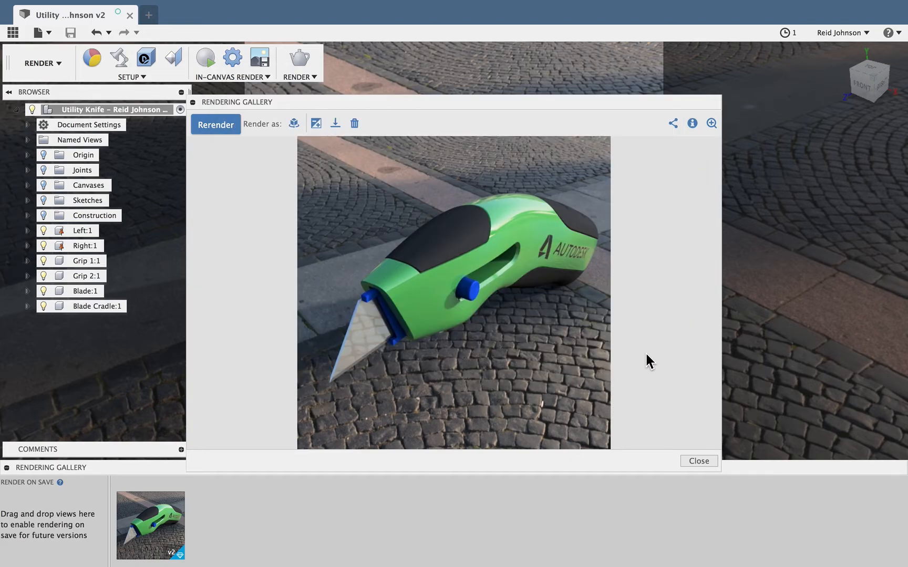
Switch to the Blackboard course in the browser and open the Week 1 Wednesday Assignment from the WEEK 1 content folder
key("super+Tab")
key("super+Tab")
key("super+Tab")
key("super+Tab")
key("super+Tab")
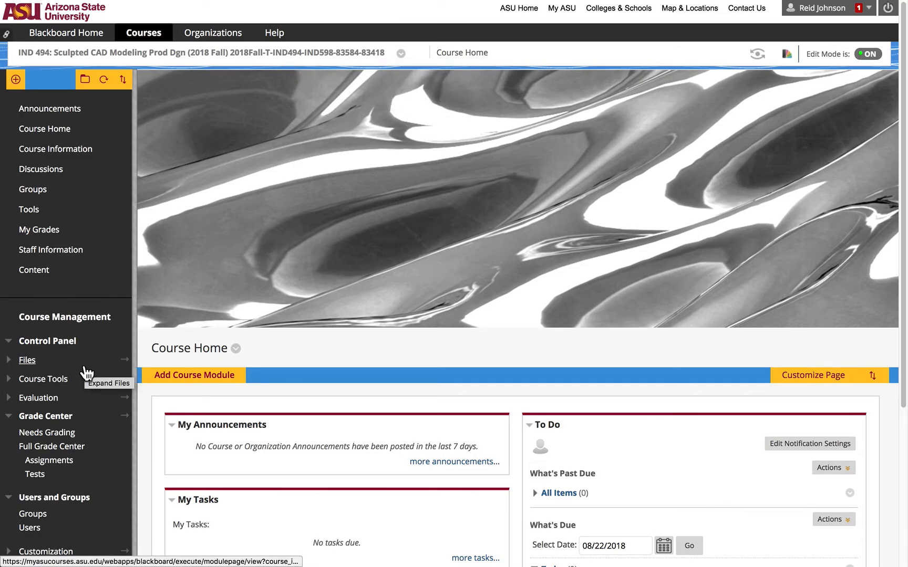
left_click(39, 274)
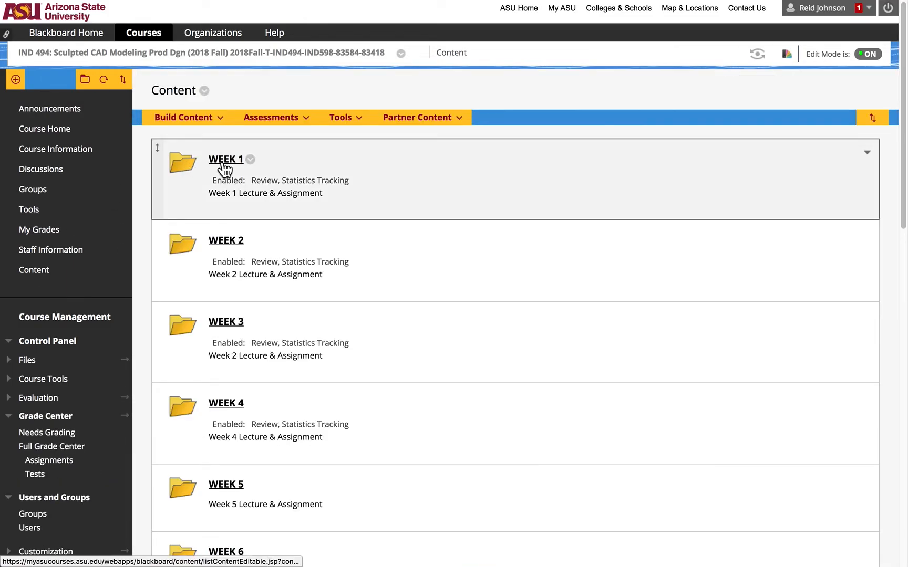
left_click(224, 167)
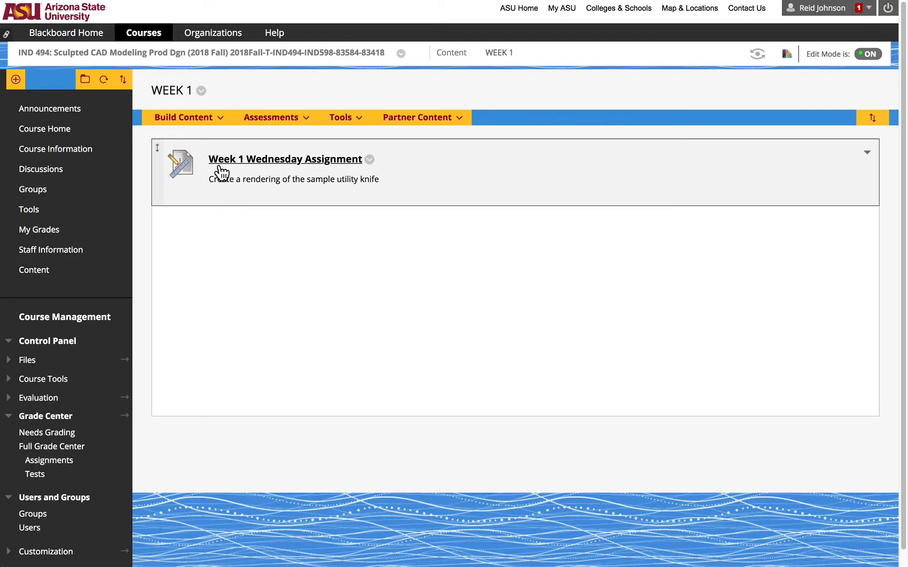
left_click(317, 164)
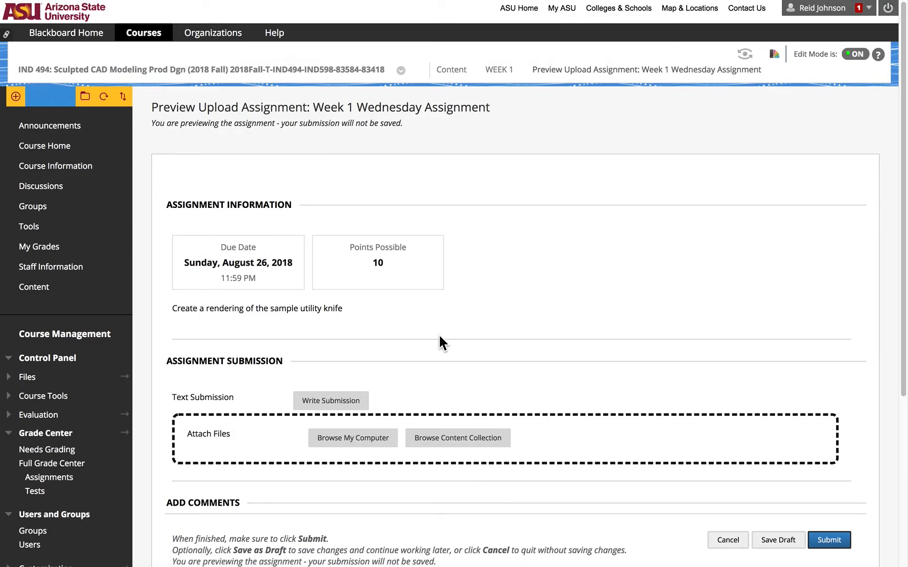
Write the text submission "Utility Knife Rendering" for the assignment
scroll(351, 393, "down", 3)
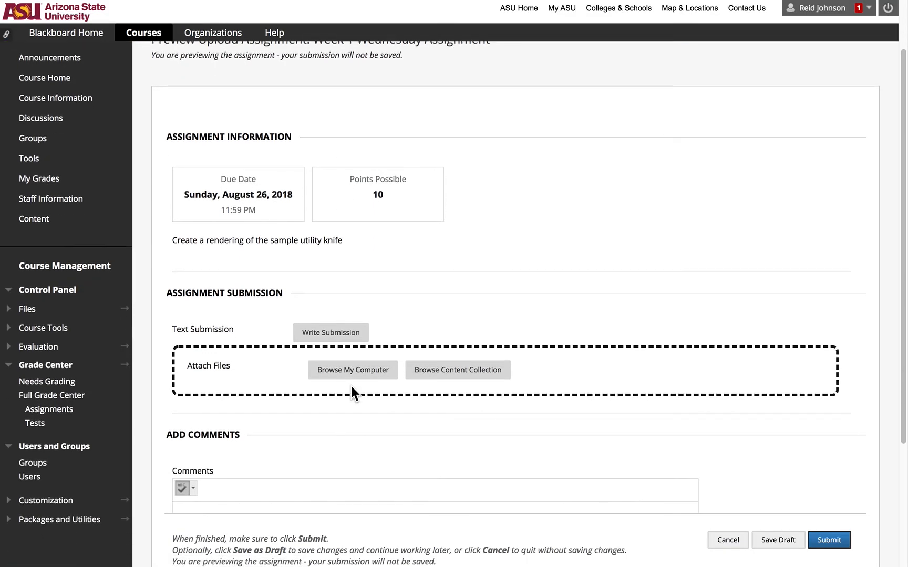
left_click(330, 336)
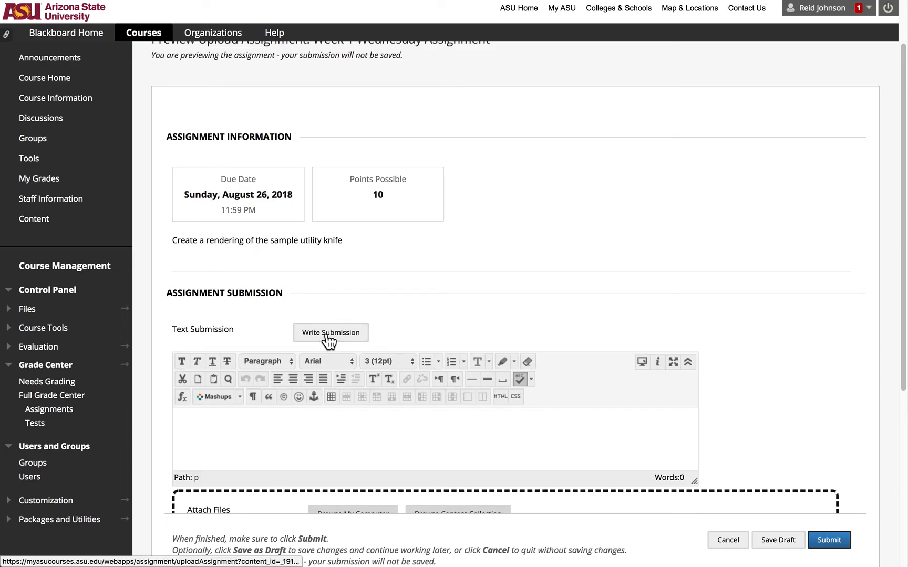
left_click(208, 441)
type("Ut")
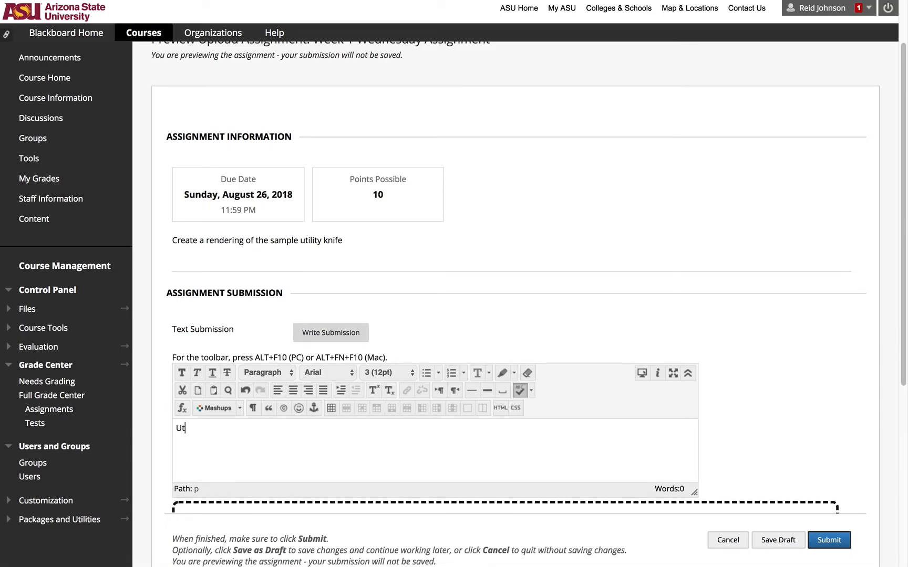
type("ility Knife Rendering")
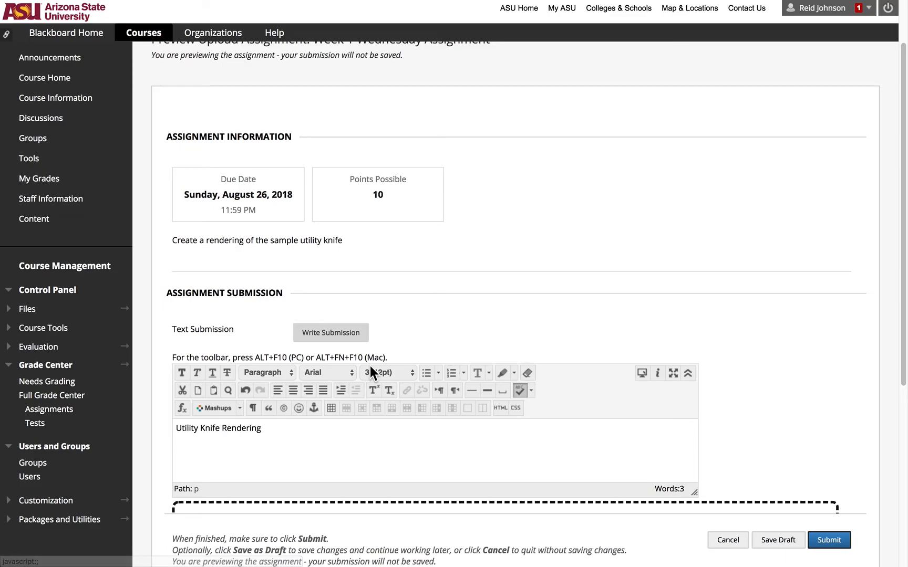
Attach the downloaded Utility Knife PNG from the Desktop to the assignment submission
scroll(371, 367, "down", 5)
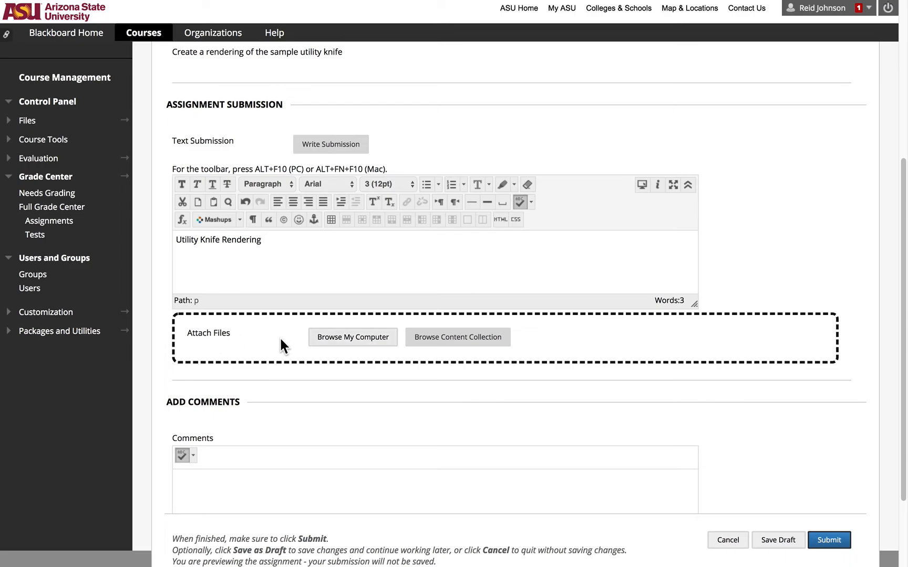
left_click(347, 342)
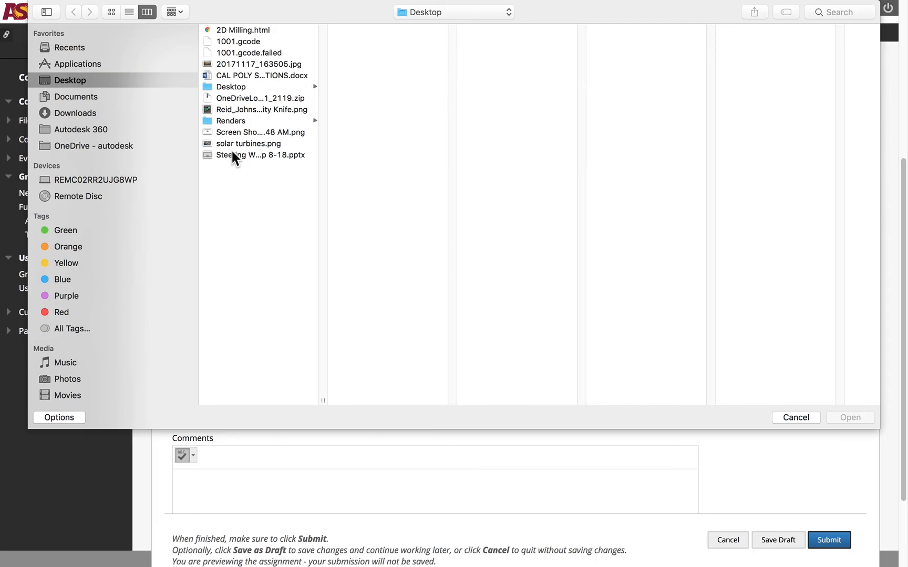
left_click(241, 109)
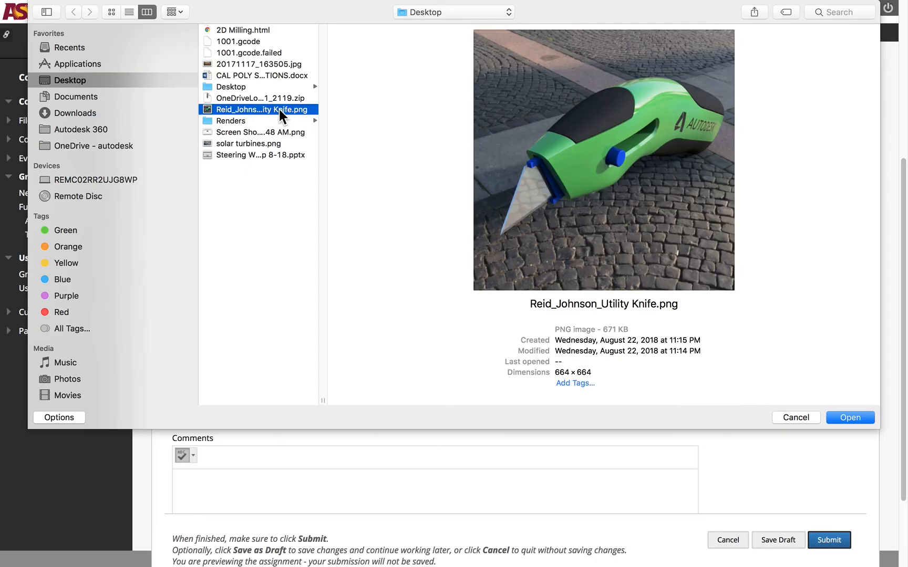
left_click(861, 419)
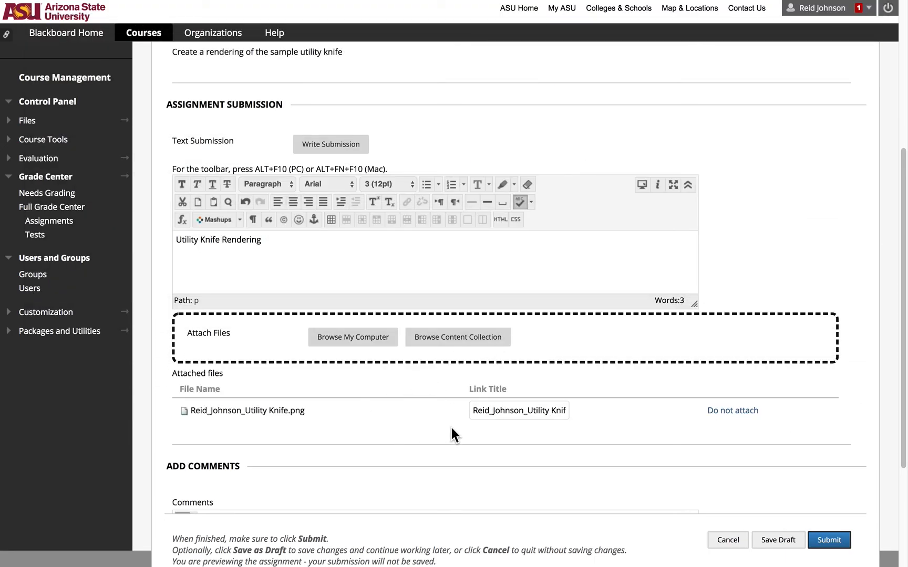
scroll(441, 401, "down", 3)
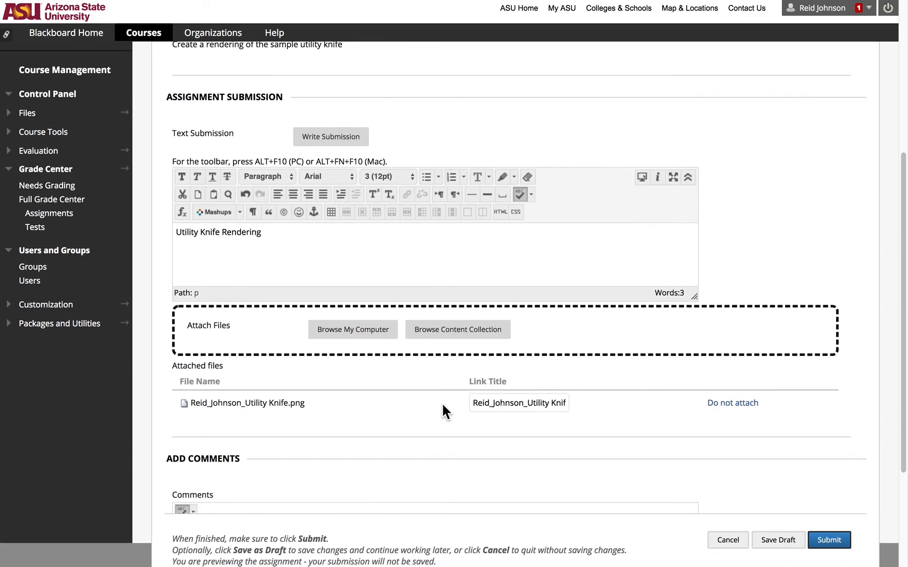
scroll(443, 404, "up", 2)
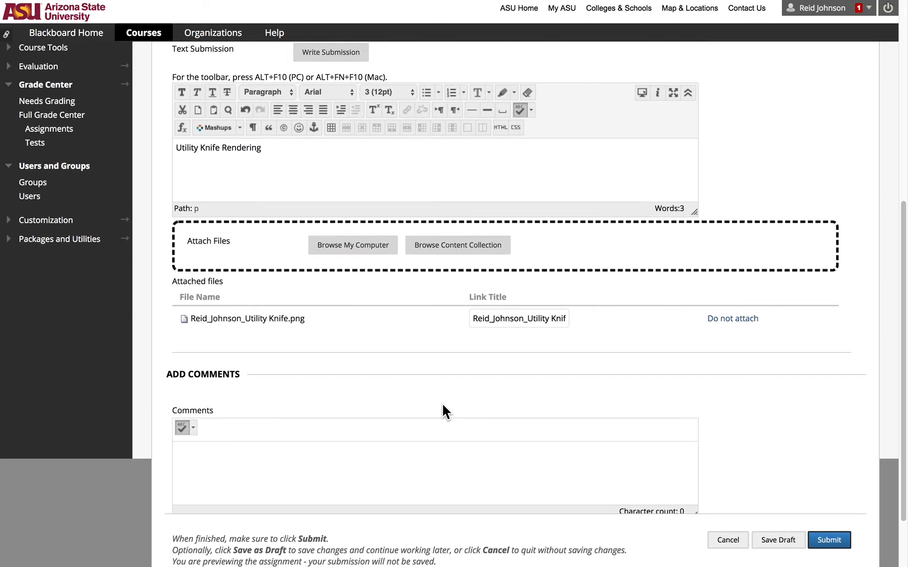
scroll(442, 404, "down", 1)
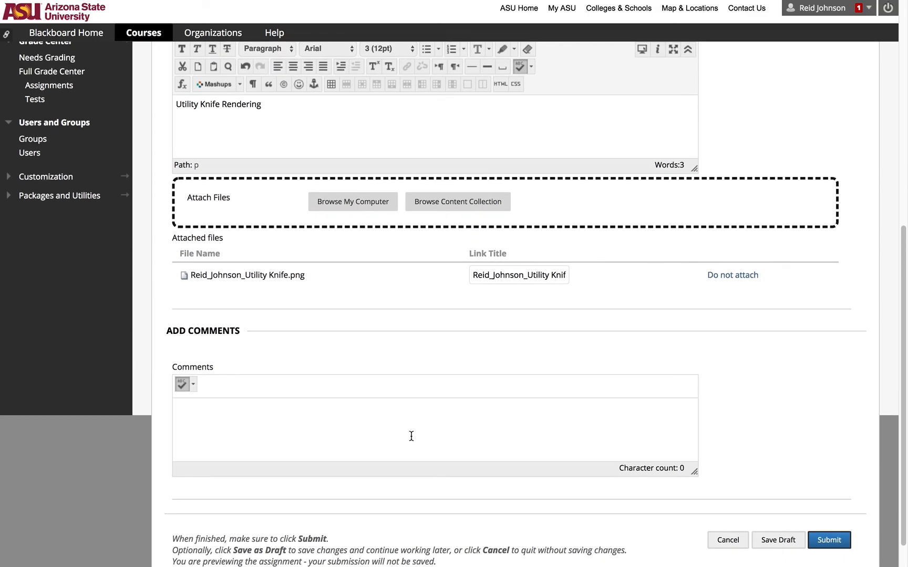
scroll(411, 436, "down", 1)
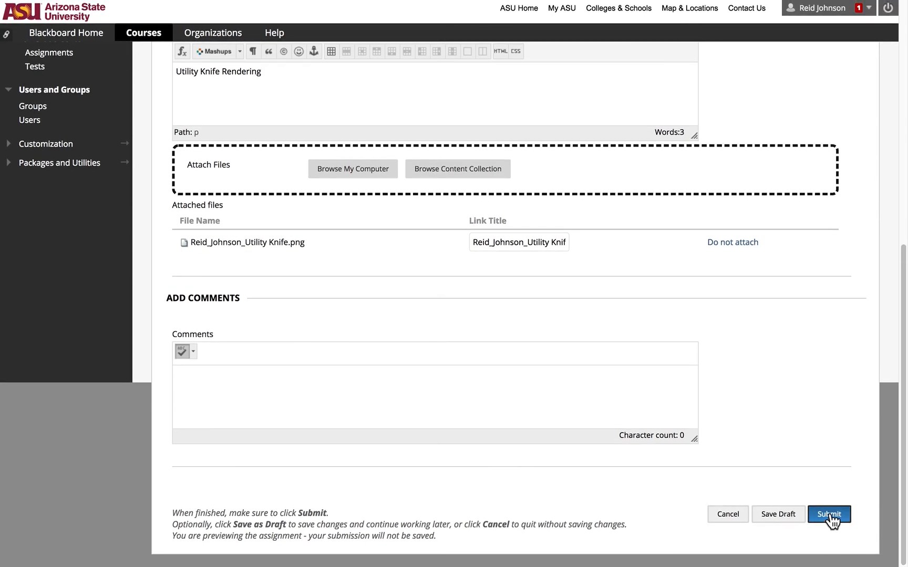